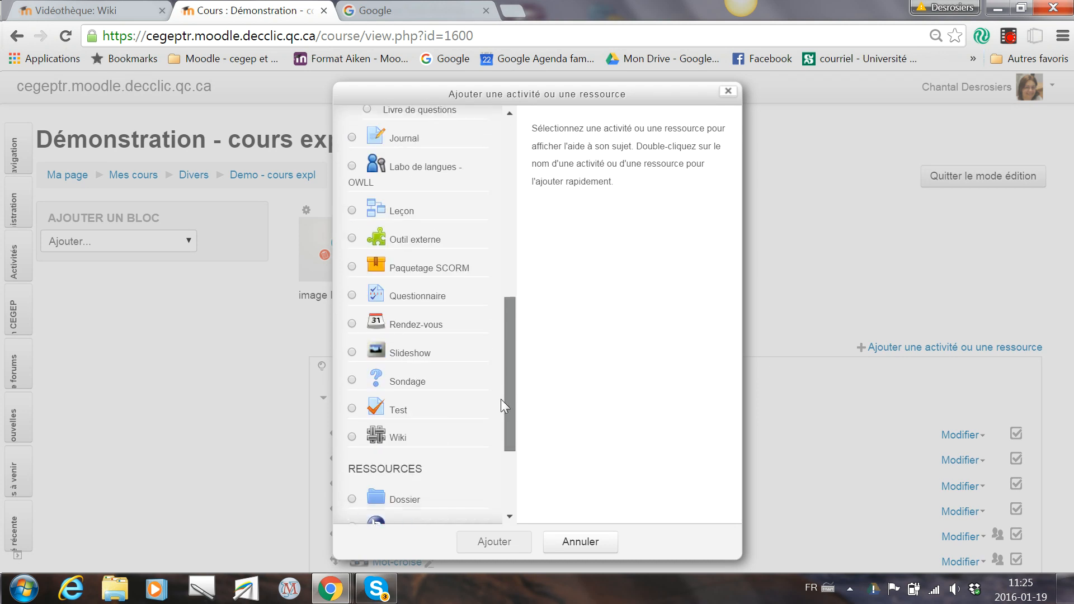
Add a Wiki activity to the course and name it "Wiki - exemple"
{"action": "left_click", "coordinate": [391, 434]}
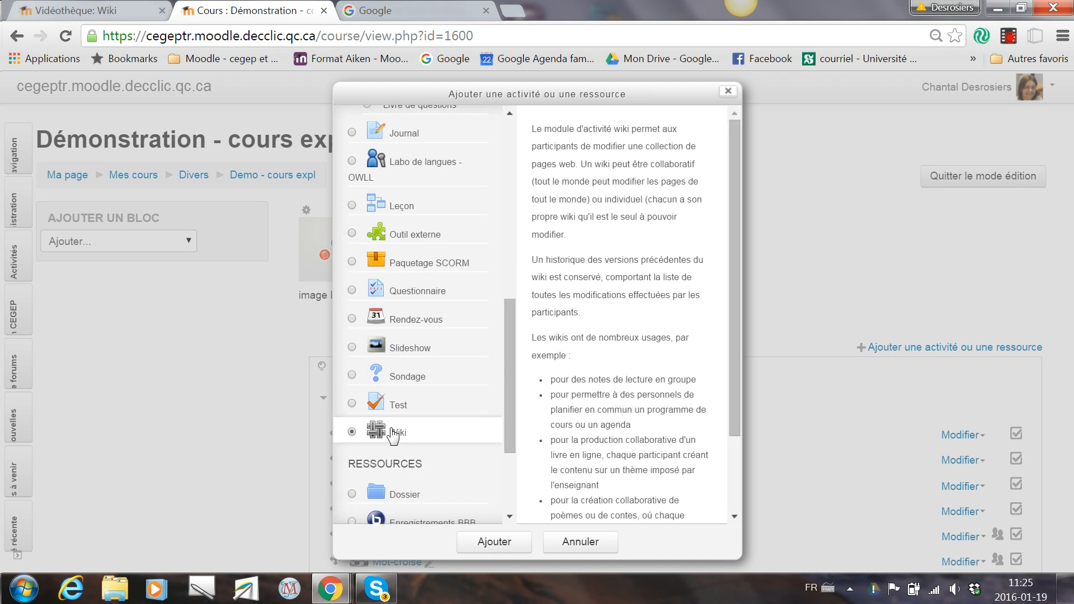
{"action": "left_click", "coordinate": [493, 543]}
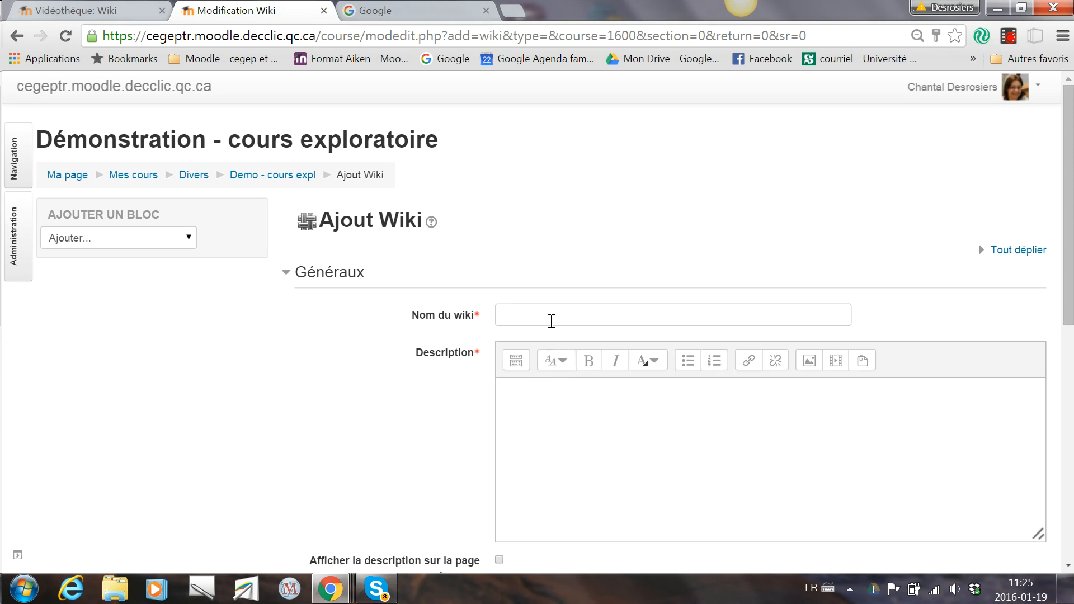
{"action": "left_click", "coordinate": [551, 319]}
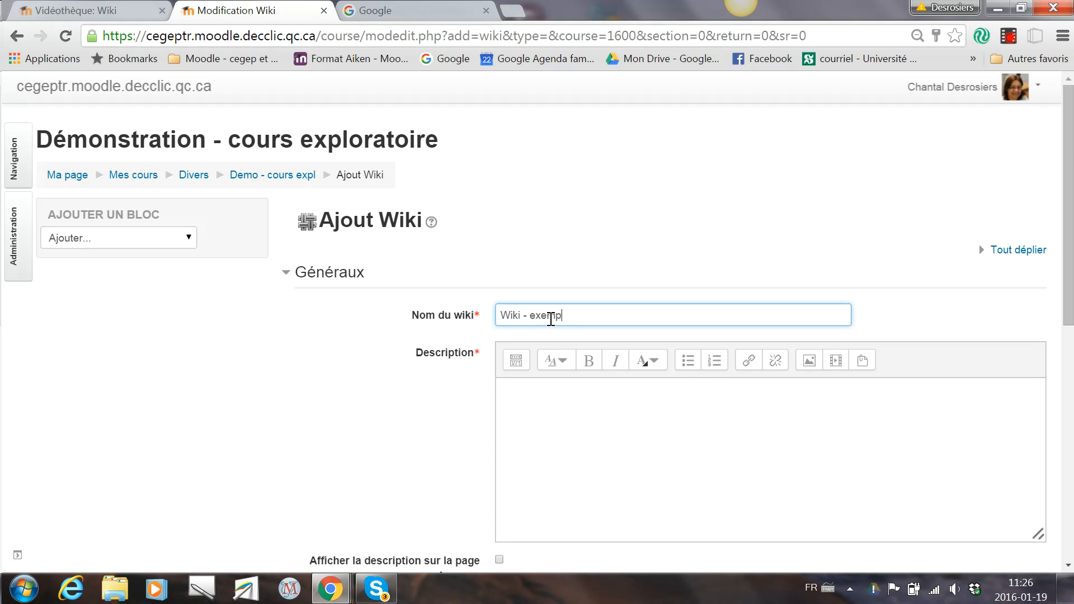
Enter the description "Consignes : Créer votre page de wiki avec les informations demandées" and show it on the course page
{"action": "left_click", "coordinate": [551, 424]}
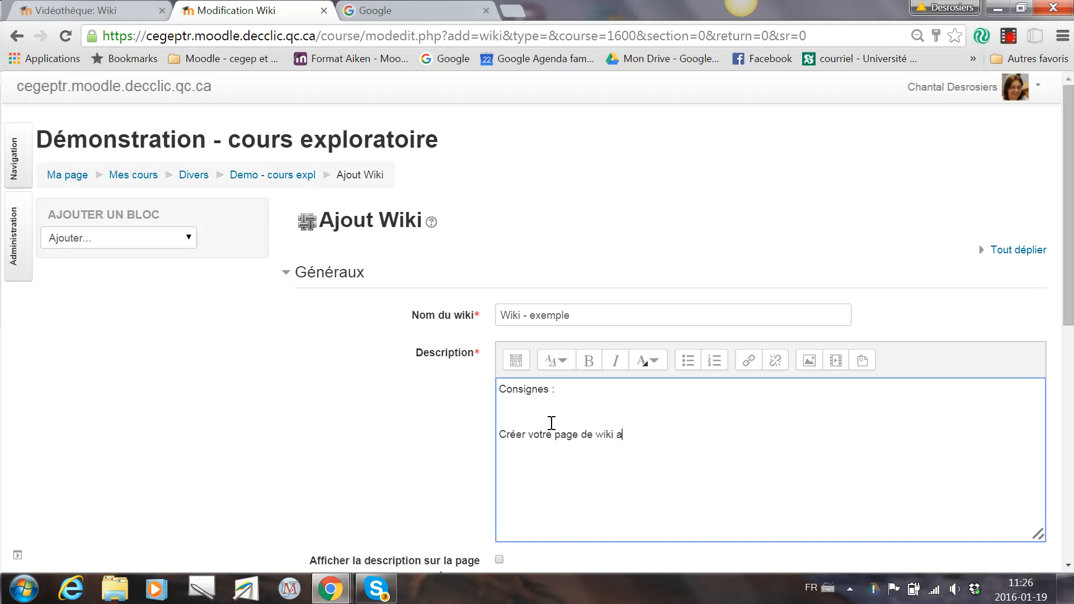
{"action": "type", "text": "vevtions demandées"}
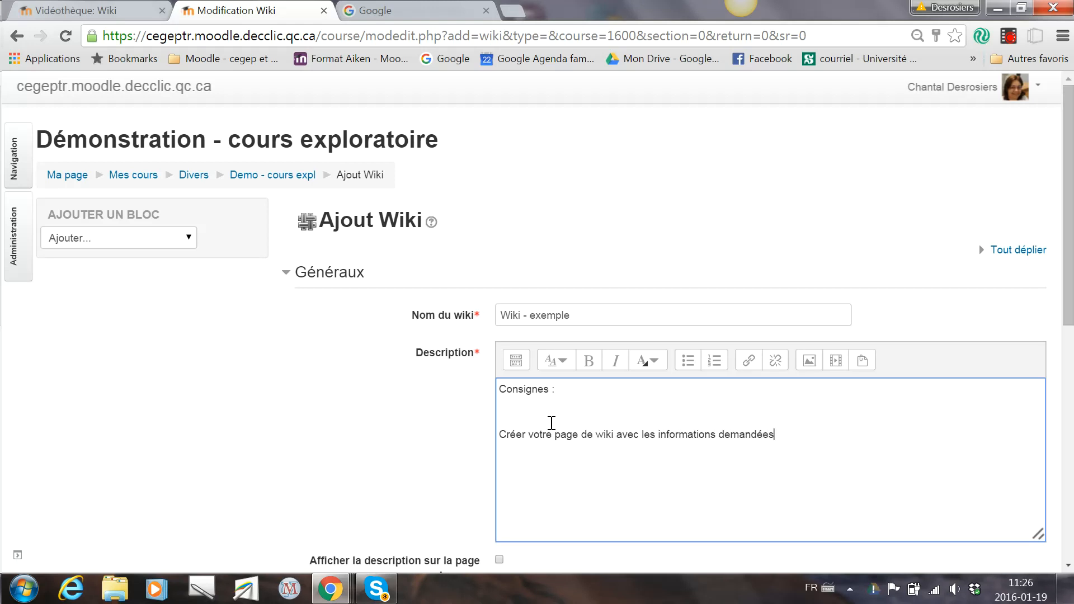
{"action": "scroll", "coordinate": [551, 422], "scroll_direction": "down", "scroll_amount": 4}
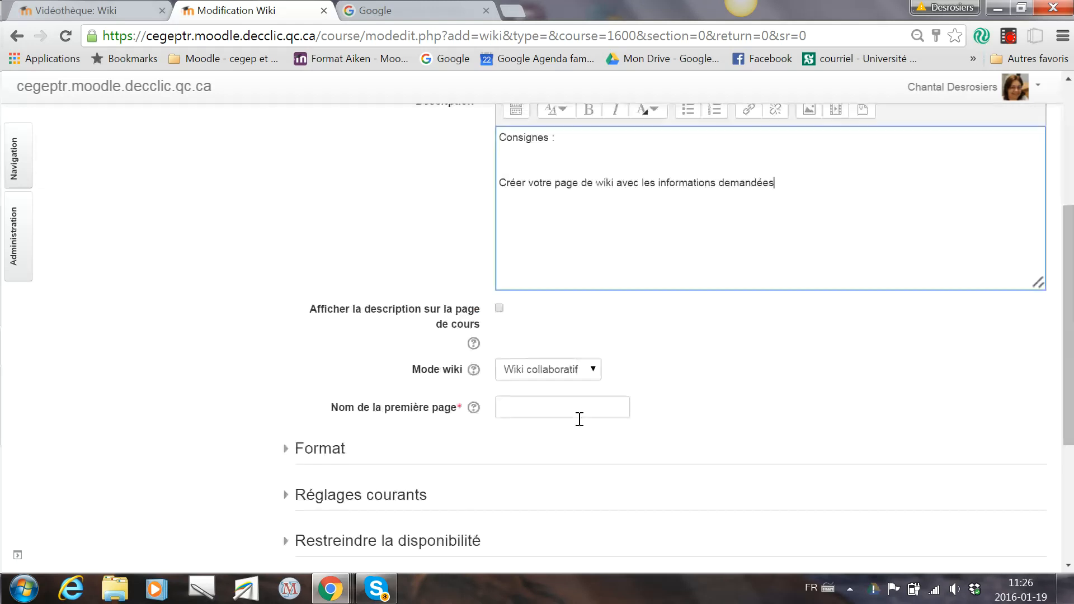
{"action": "left_click", "coordinate": [499, 308]}
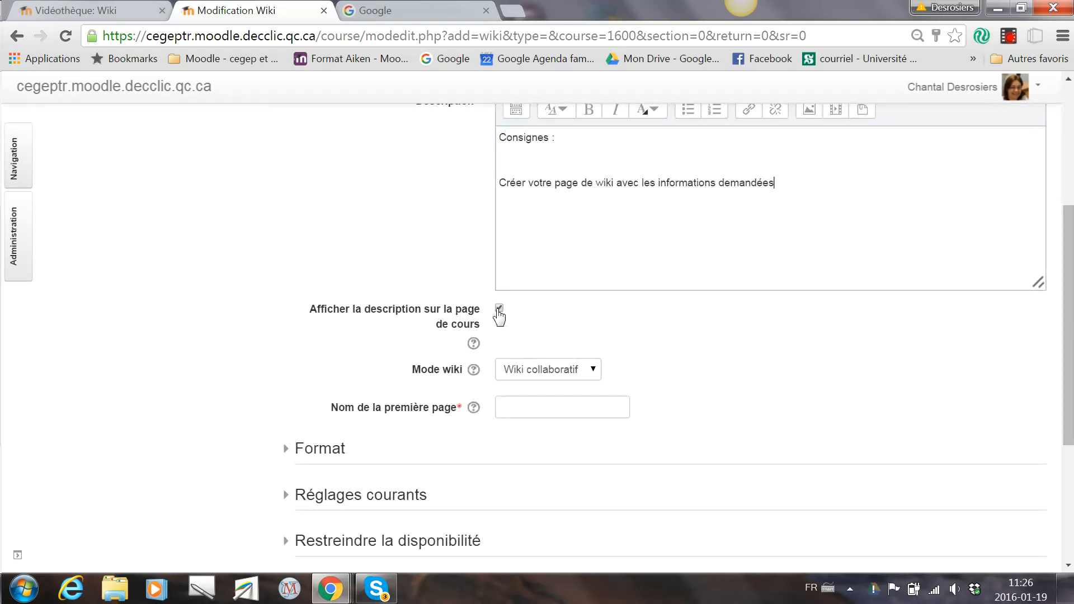
Name the first page "index" and save the wiki so that it is displayed
{"action": "left_click", "coordinate": [526, 404]}
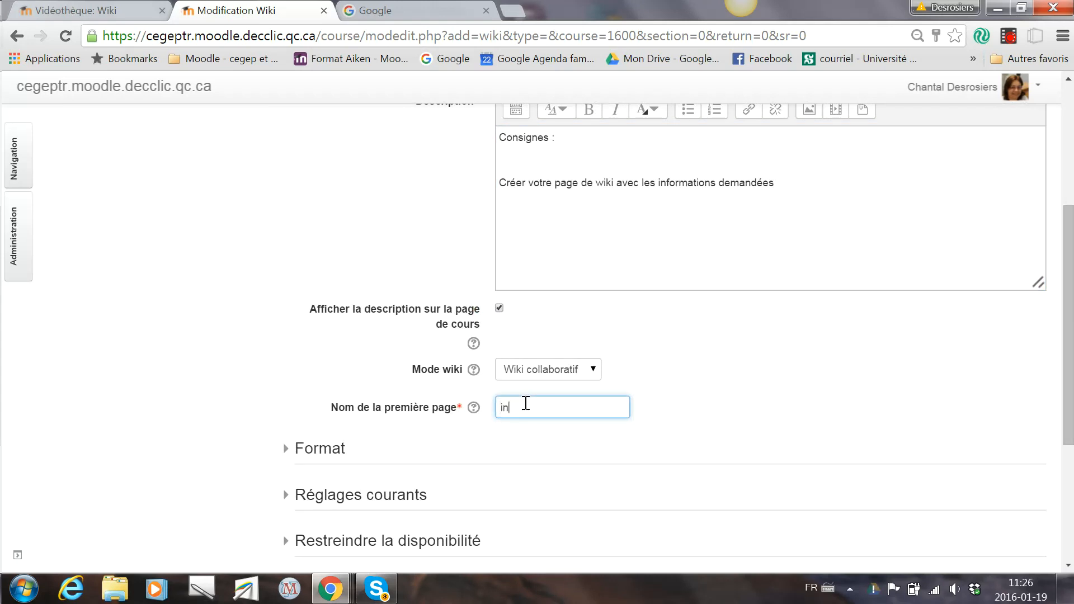
{"action": "scroll", "coordinate": [526, 406], "scroll_direction": "down", "scroll_amount": 4}
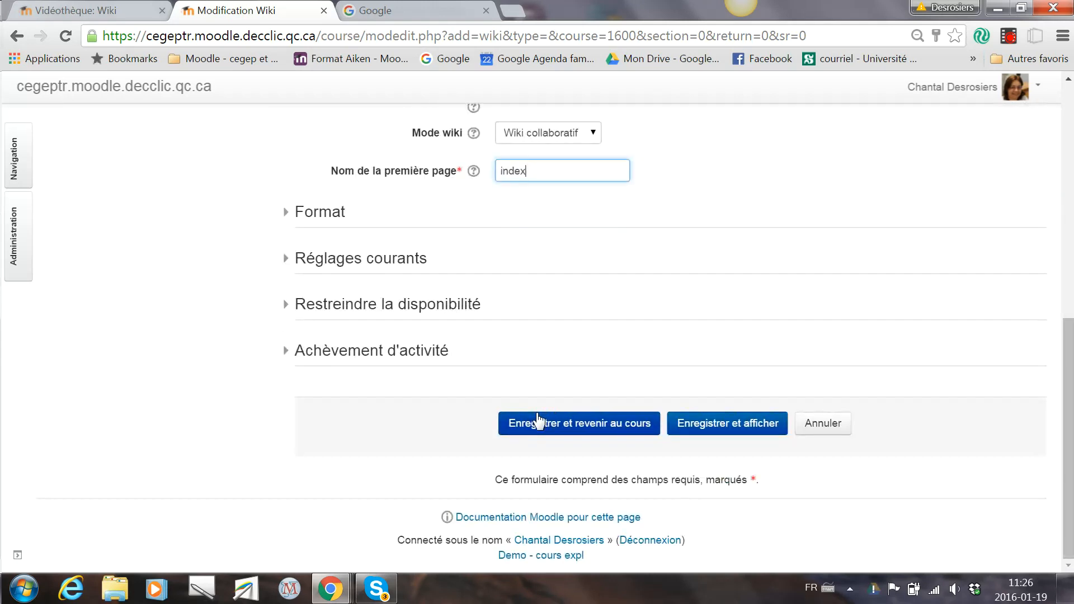
{"action": "left_click", "coordinate": [739, 423]}
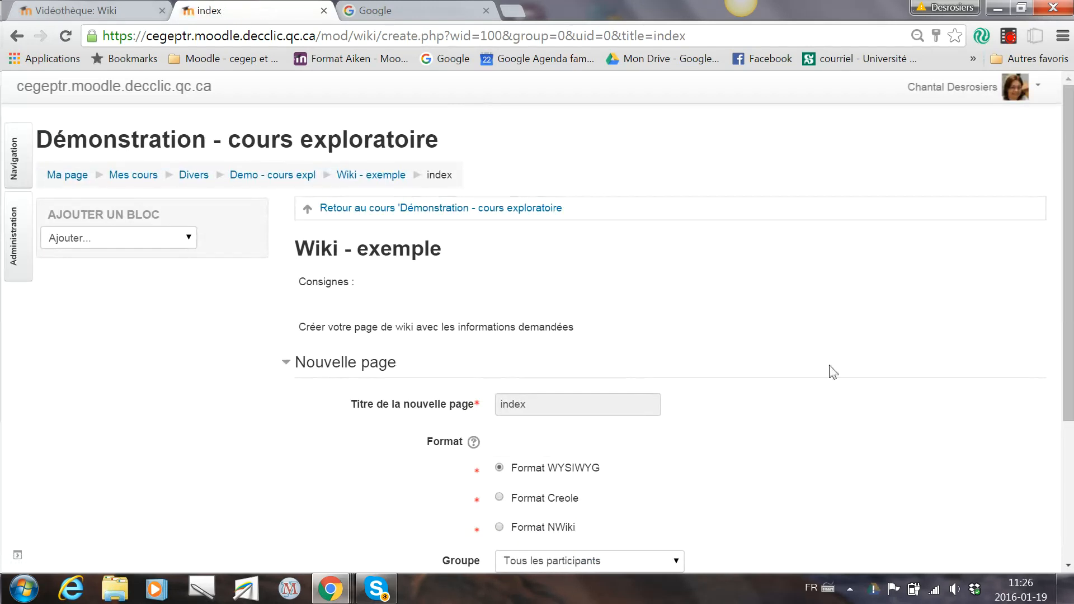
Create the index page in WYSIWYG format for all participants and expand its editor to show all formatting tools
{"action": "scroll", "coordinate": [578, 283], "scroll_direction": "down", "scroll_amount": 3}
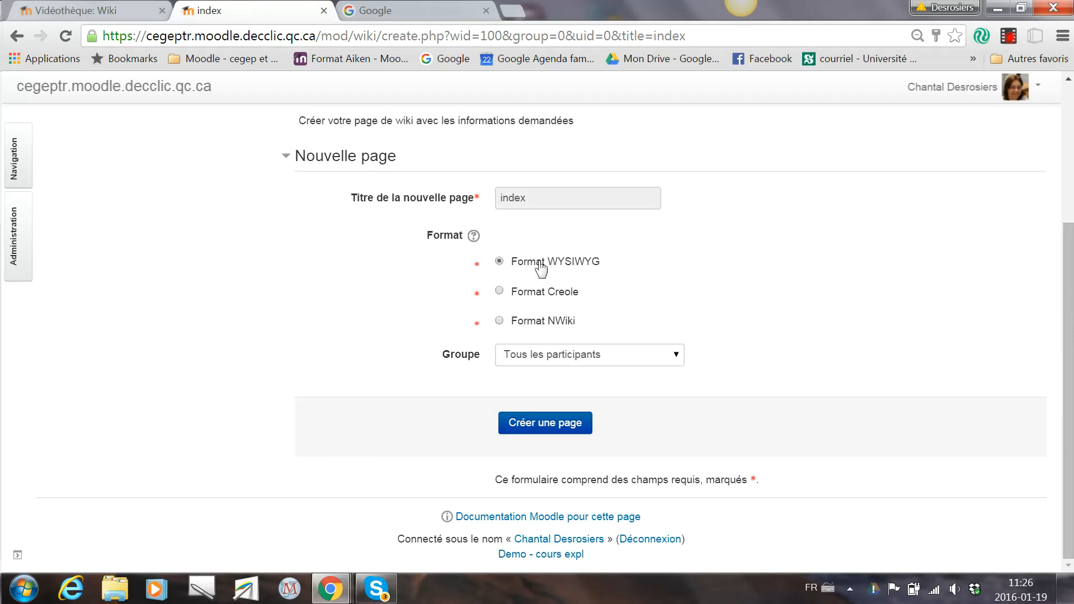
{"action": "left_click", "coordinate": [554, 428]}
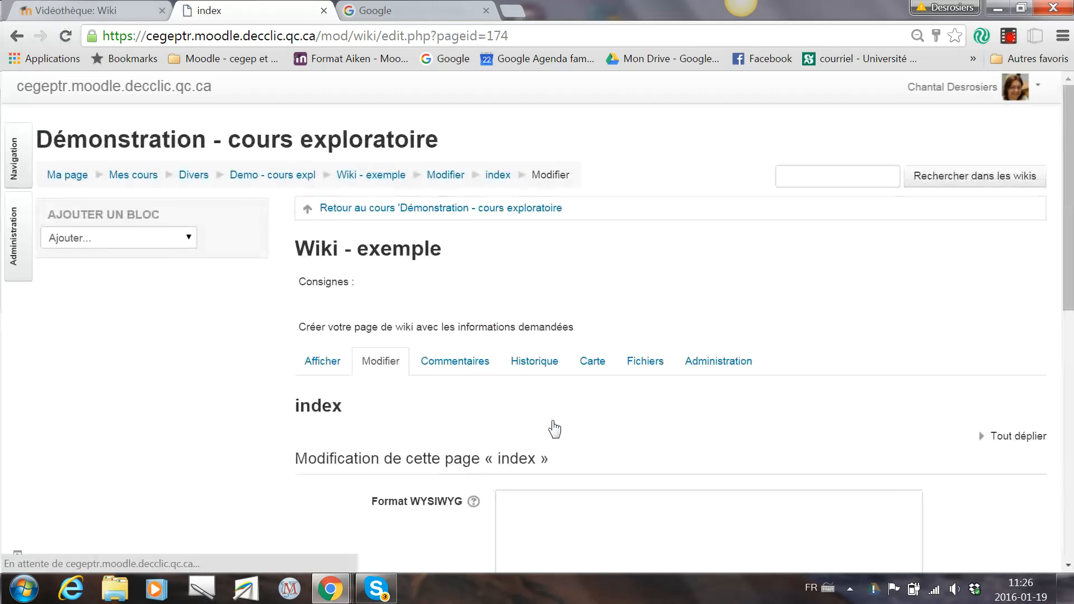
{"action": "scroll", "coordinate": [533, 325], "scroll_direction": "down", "scroll_amount": 5}
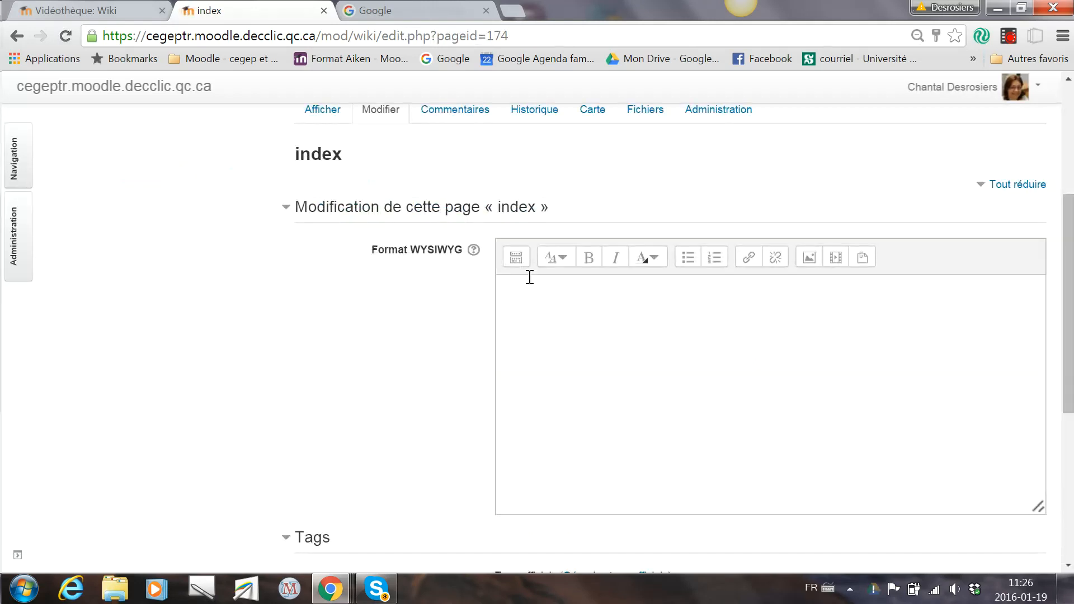
{"action": "left_click", "coordinate": [516, 258]}
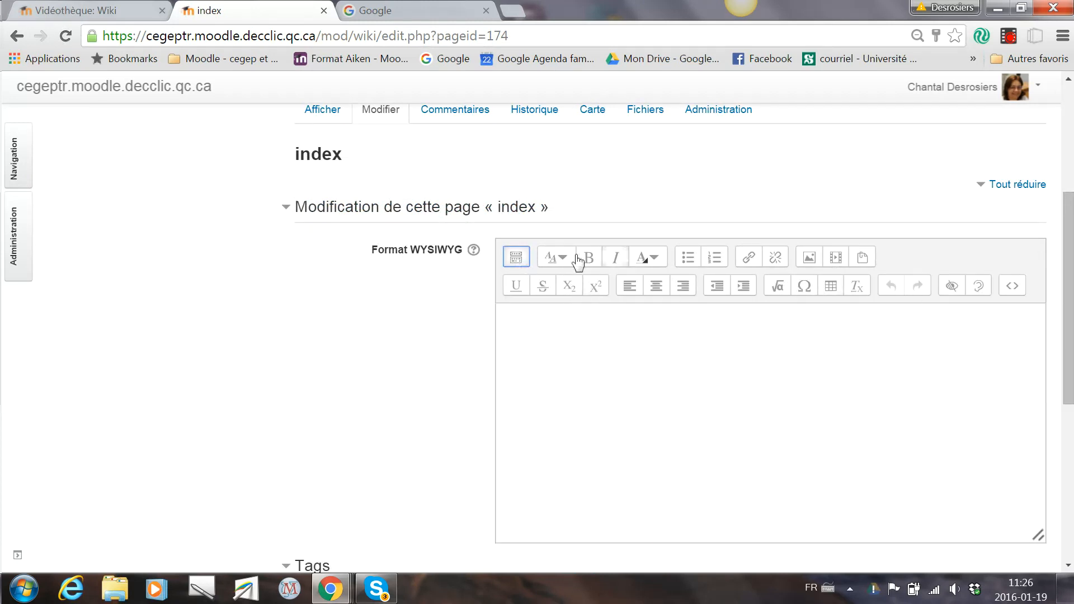
{"action": "left_click", "coordinate": [530, 335]}
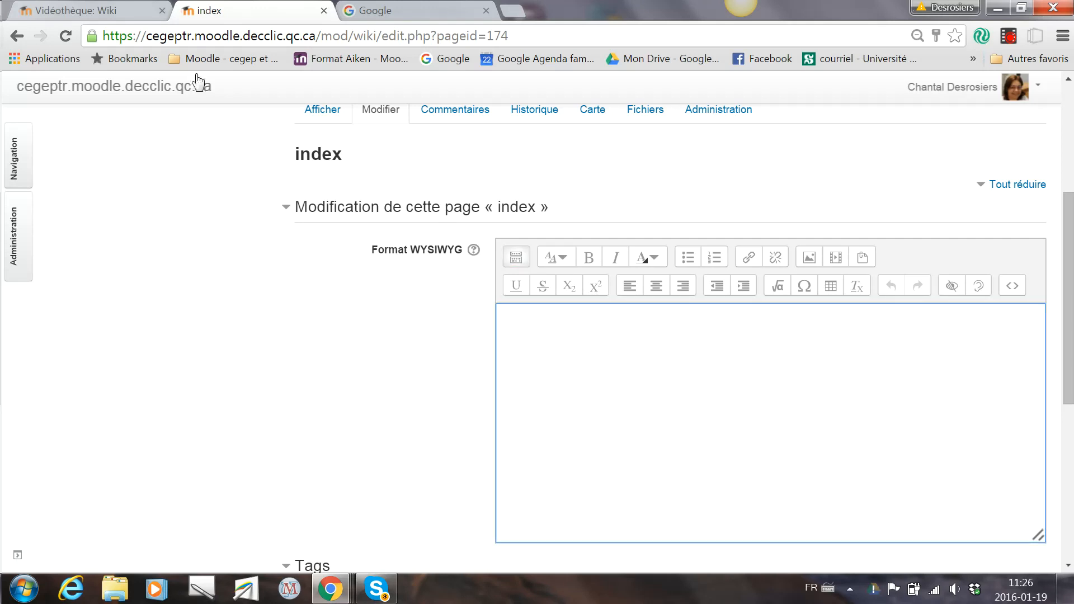
Copy the sample link "[[Participant no. 1]]" from the Vidéothèque Wiki page
{"action": "left_click", "coordinate": [115, 10]}
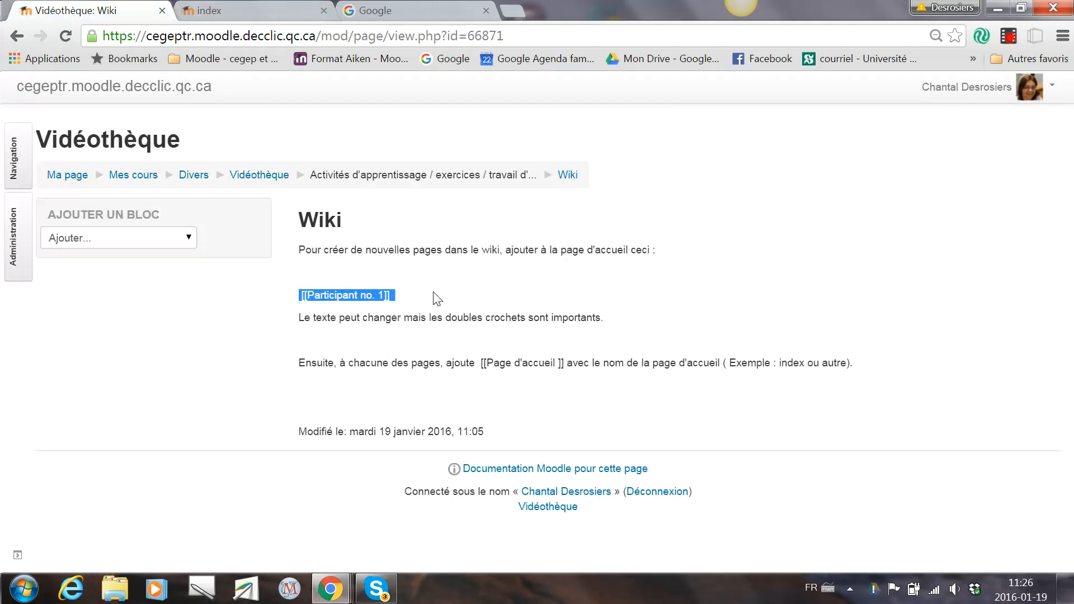
{"action": "left_click", "coordinate": [394, 294]}
{"action": "left_click_drag", "start_coordinate": [310, 302], "coordinate": [298, 290]}
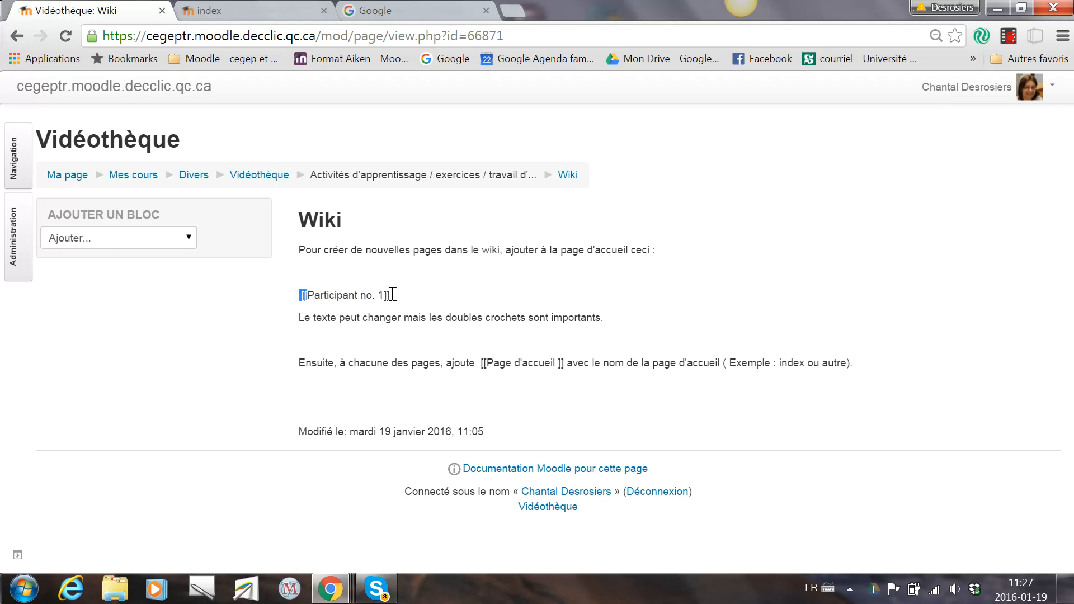
{"action": "left_click_drag", "start_coordinate": [392, 295], "coordinate": [293, 295]}
{"action": "key", "text": "ctrl+c"}
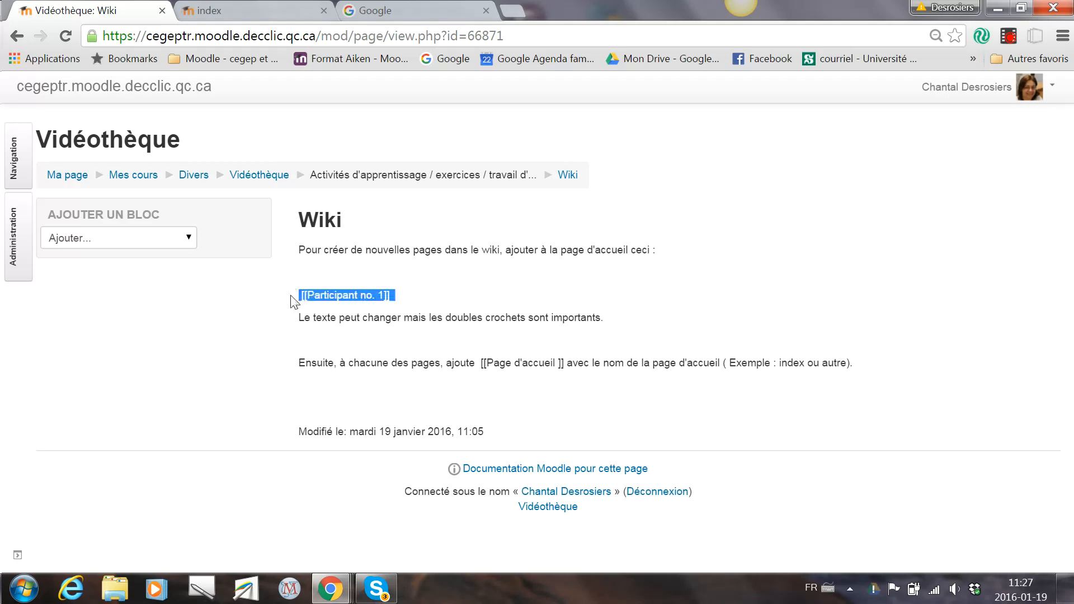
Insert the copied [[Participant no. 1]] link into the index page, below a heading line "table des matières ;"
{"action": "left_click", "coordinate": [249, 11]}
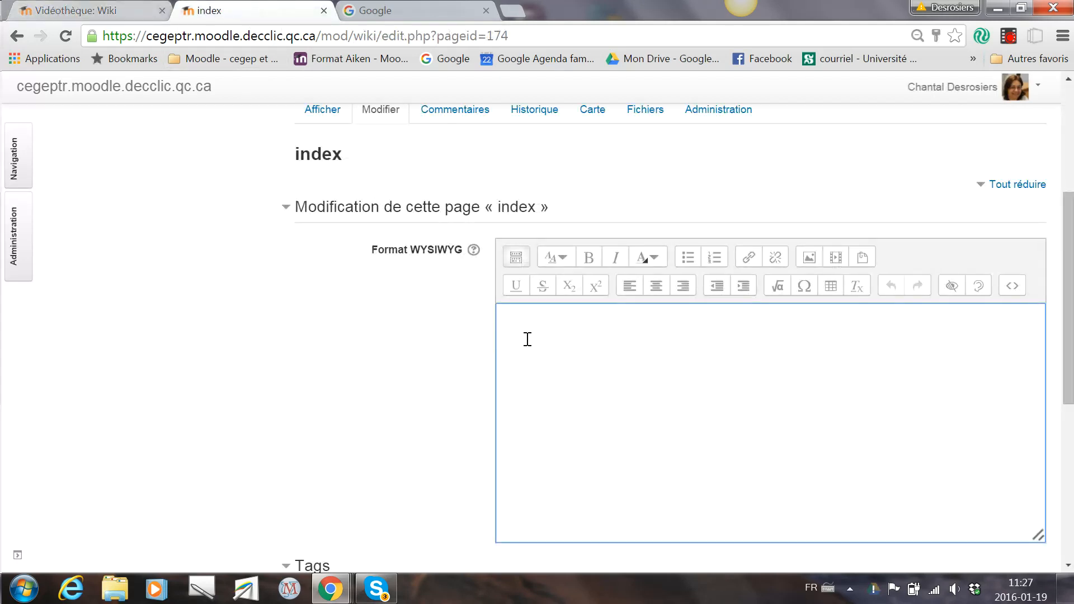
{"action": "key", "text": "ctrl+v"}
{"action": "key", "text": "Return"}
{"action": "key", "text": "Return"}
{"action": "key", "text": "Return"}
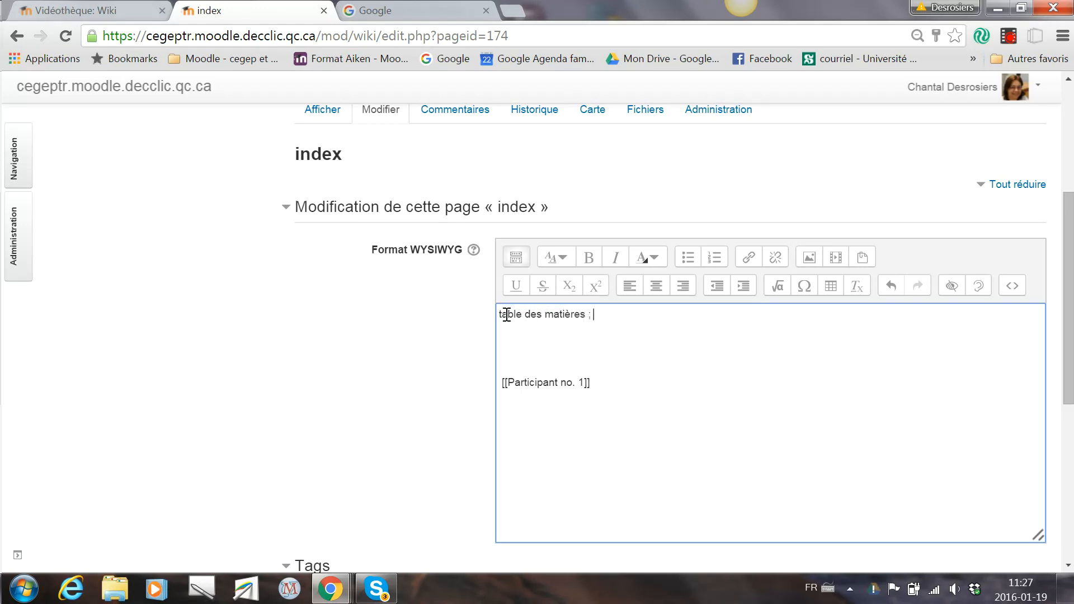
Add four more copies of the [[Participant no. 1]] link on separate lines below the first one
{"action": "left_click", "coordinate": [600, 390]}
{"action": "key", "text": "ctrl+v"}
{"action": "key", "text": "ctrl+v"}
{"action": "key", "text": "ctrl+v"}
{"action": "key", "text": "ctrl+v"}
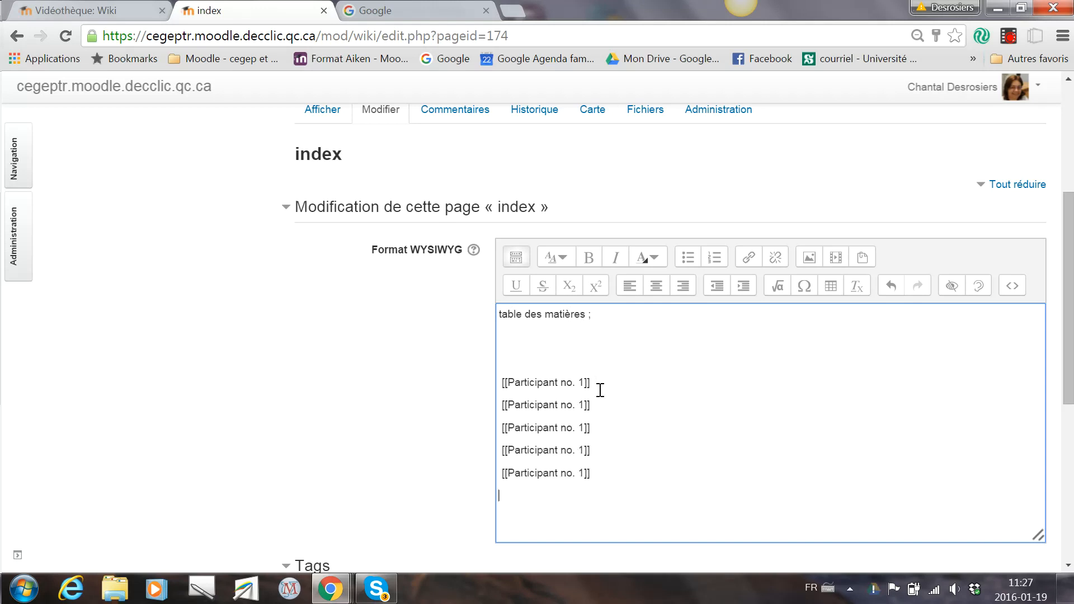
Renumber the four copied participant links as no. 2, 3, 4 and 5
{"action": "left_click", "coordinate": [583, 385]}
{"action": "key", "text": "BackSpace"}
{"action": "type", "text": "2"}
{"action": "left_click", "coordinate": [583, 452]}
{"action": "key", "text": "BackSpace"}
{"action": "type", "text": "4"}
Add an [[index]] link below the participant list from another copy of the sample link
{"action": "key", "text": "ctrl+v"}
{"action": "left_click_drag", "start_coordinate": [584, 519], "coordinate": [510, 513]}
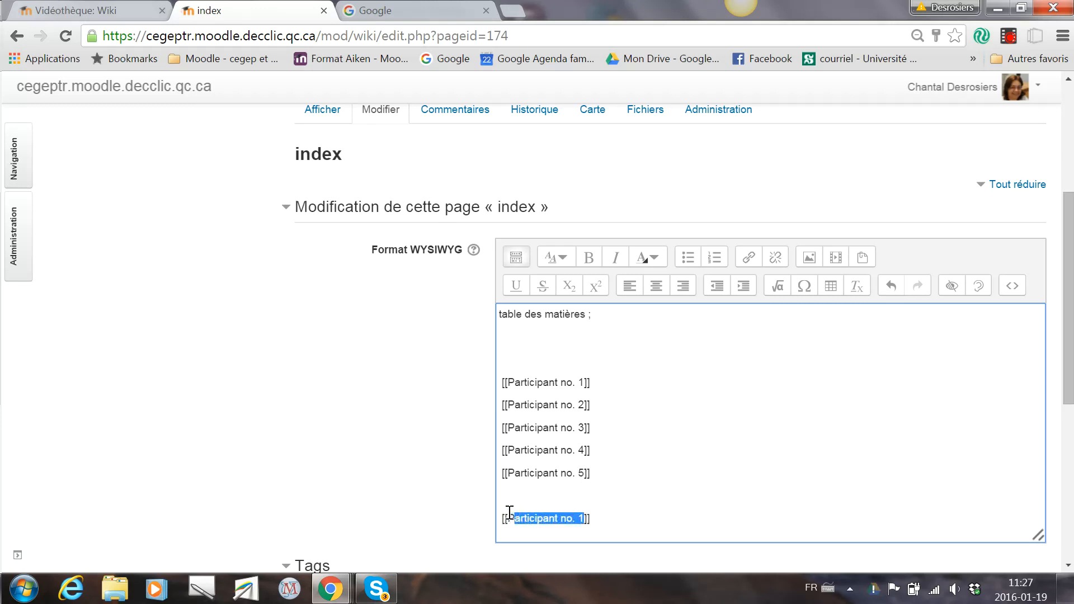
{"action": "type", "text": "Index"}
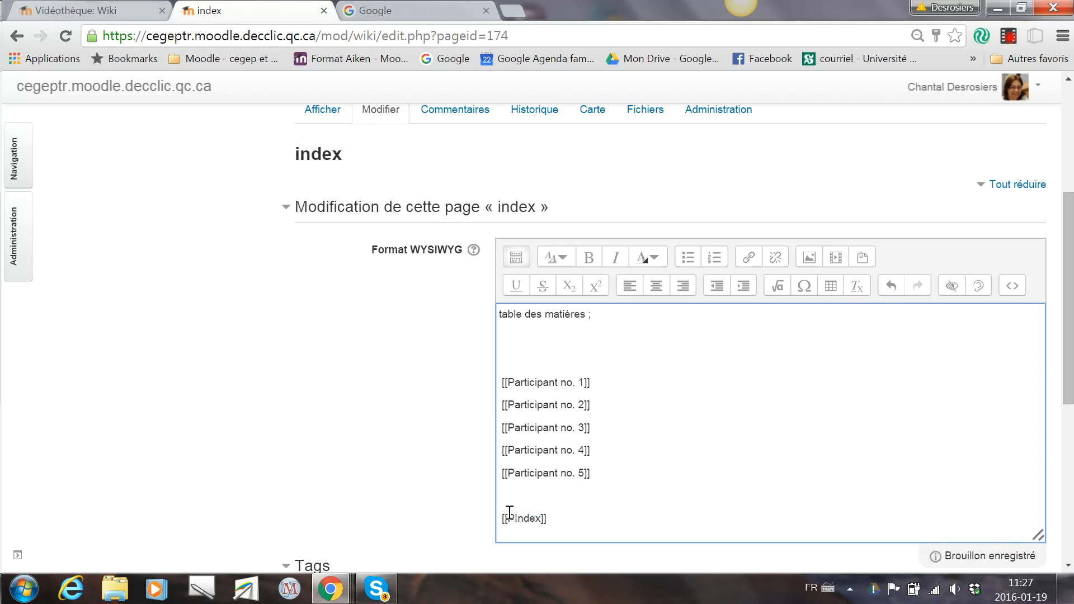
{"action": "double_click", "coordinate": [518, 520]}
{"action": "type", "text": "index"}
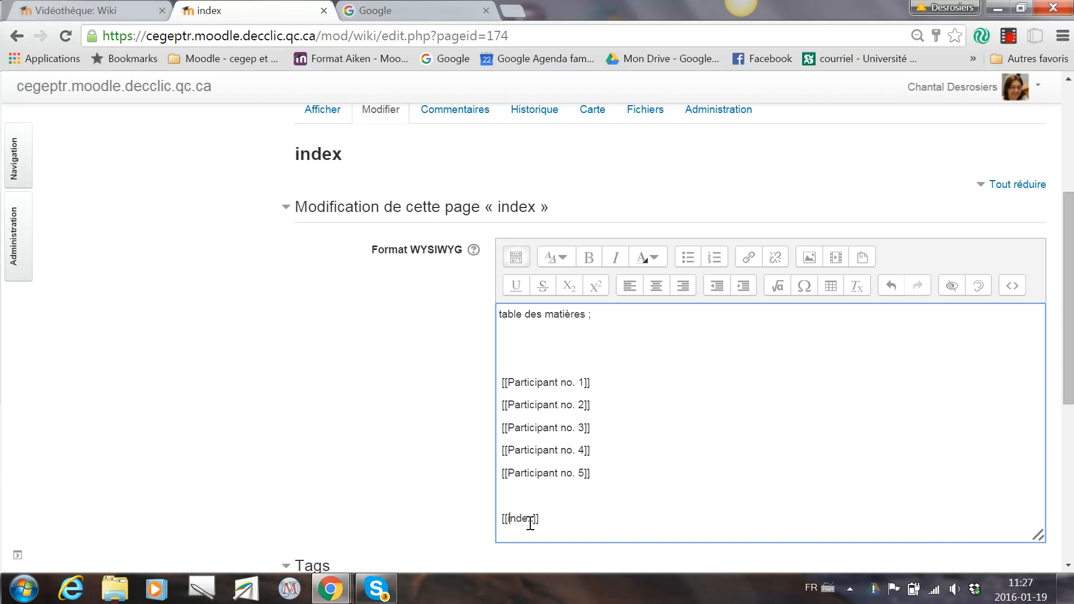
{"action": "left_click_drag", "start_coordinate": [532, 520], "coordinate": [508, 519]}
{"action": "left_click", "coordinate": [535, 207]}
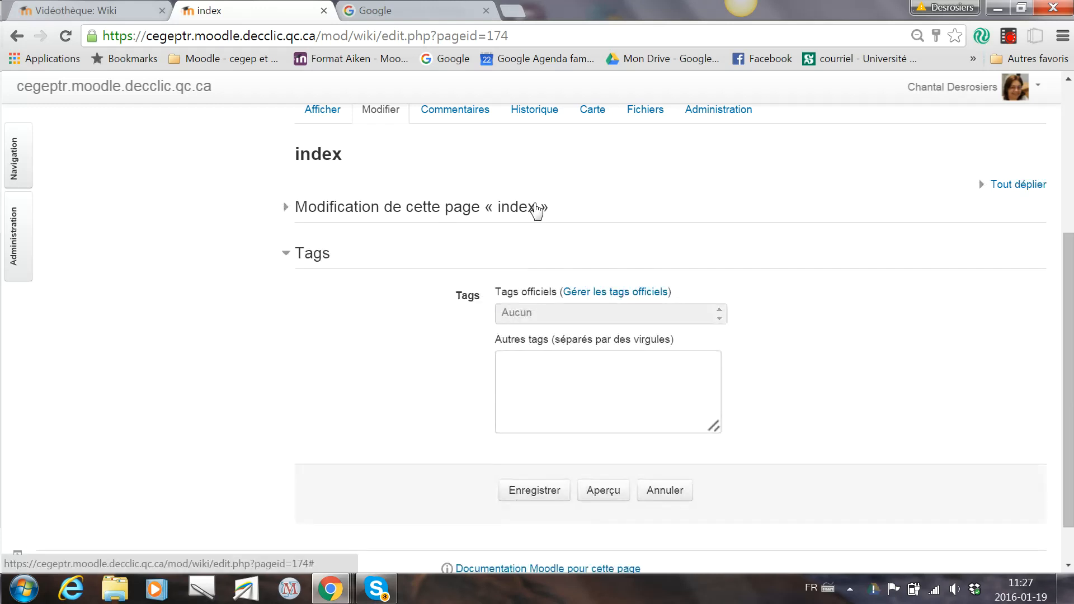
{"action": "left_click", "coordinate": [535, 207]}
Save the index wiki page without adding tags
{"action": "scroll", "coordinate": [627, 427], "scroll_direction": "down", "scroll_amount": 3}
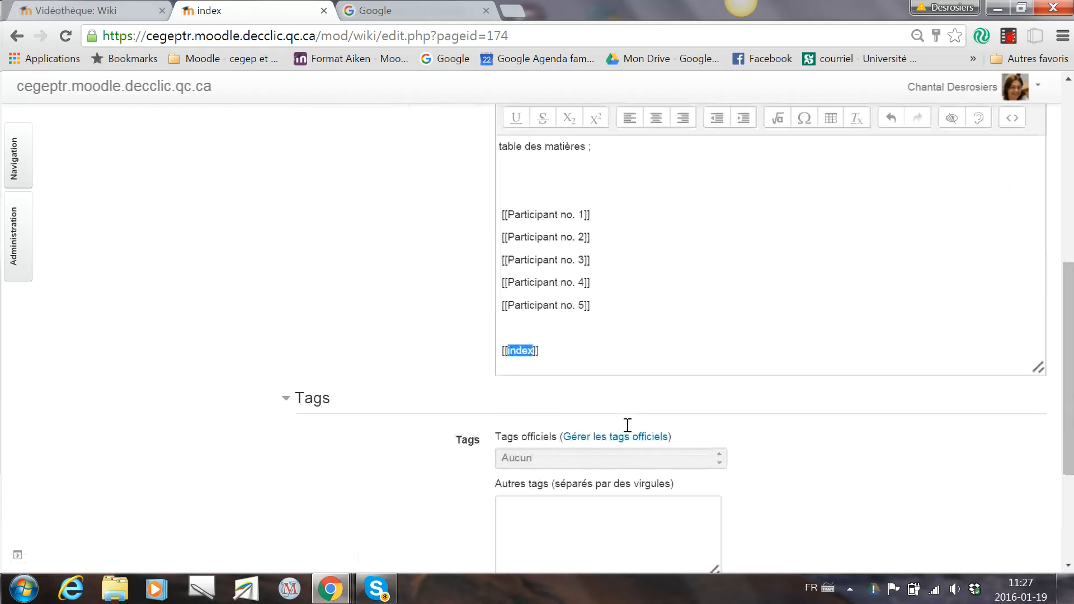
{"action": "scroll", "coordinate": [539, 452], "scroll_direction": "down", "scroll_amount": 3}
{"action": "left_click", "coordinate": [550, 445]}
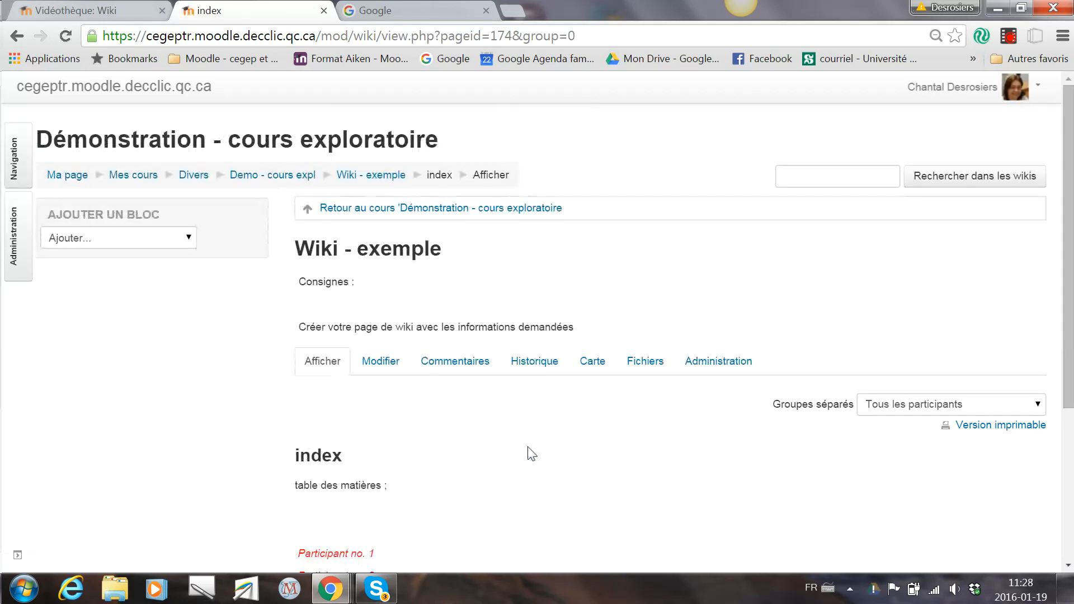
Test the index link at the end of the saved wiki page
{"action": "scroll", "coordinate": [531, 452], "scroll_direction": "down", "scroll_amount": 4}
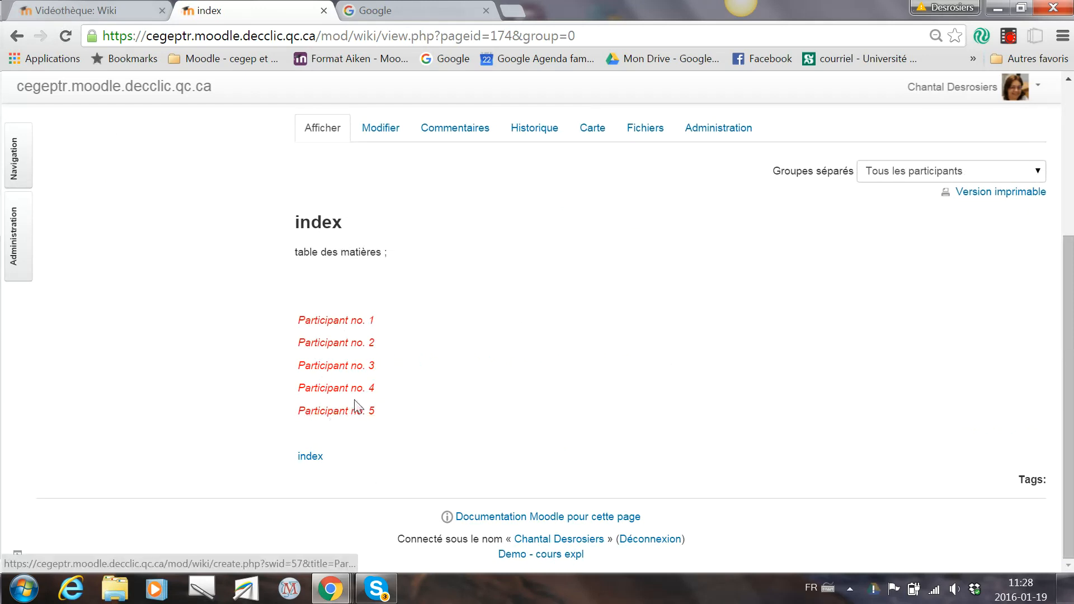
{"action": "left_click", "coordinate": [309, 457]}
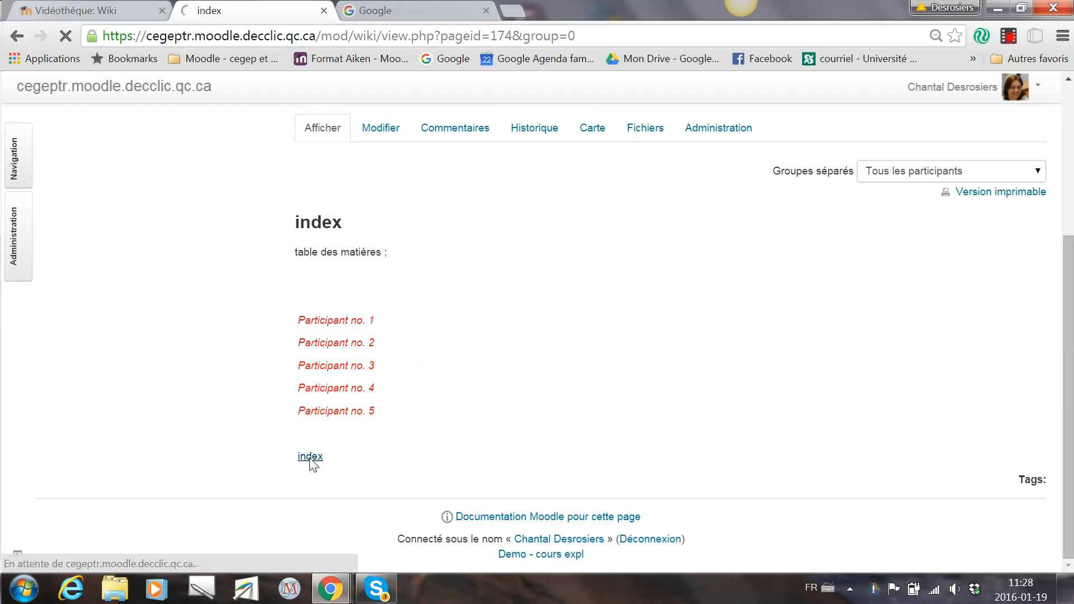
{"action": "scroll", "coordinate": [438, 444], "scroll_direction": "down", "scroll_amount": 4}
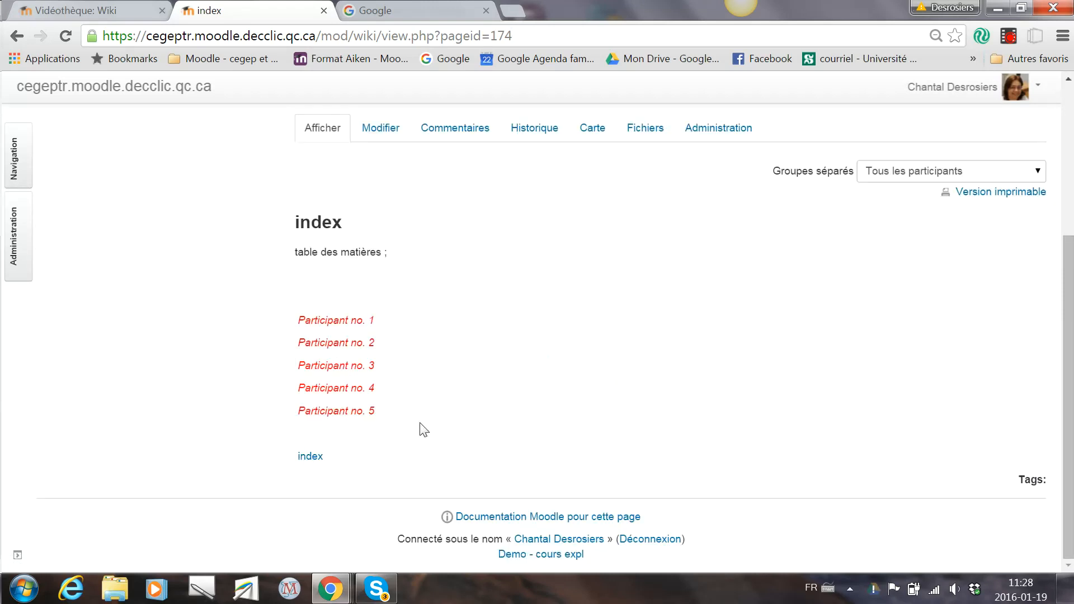
Create the wiki page for Participant no. 1 from its link, in WYSIWYG format for all participants
{"action": "left_click", "coordinate": [346, 321]}
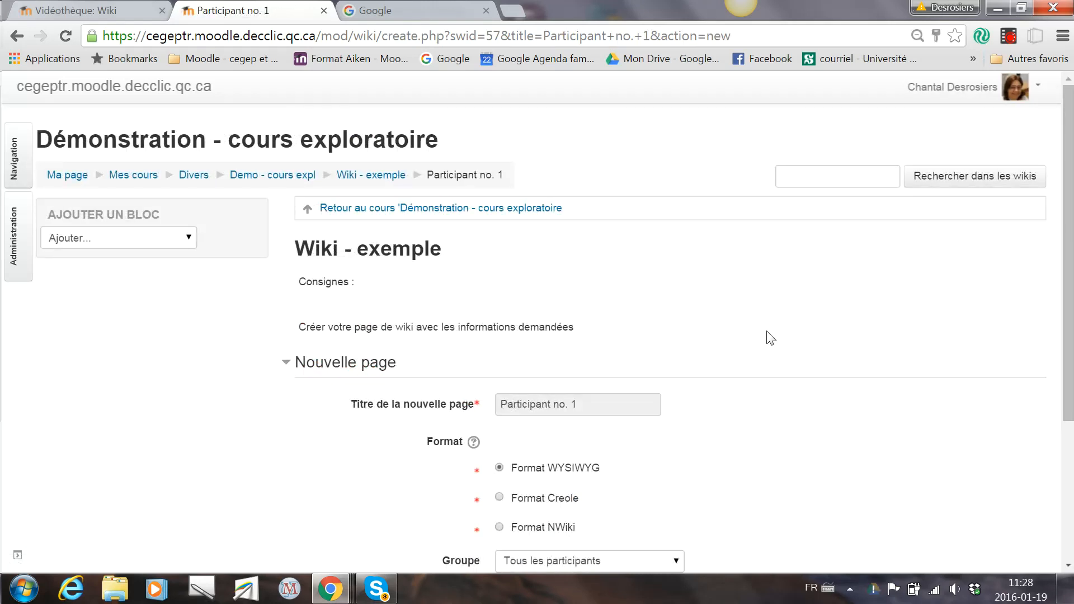
{"action": "scroll", "coordinate": [766, 339], "scroll_direction": "down", "scroll_amount": 4}
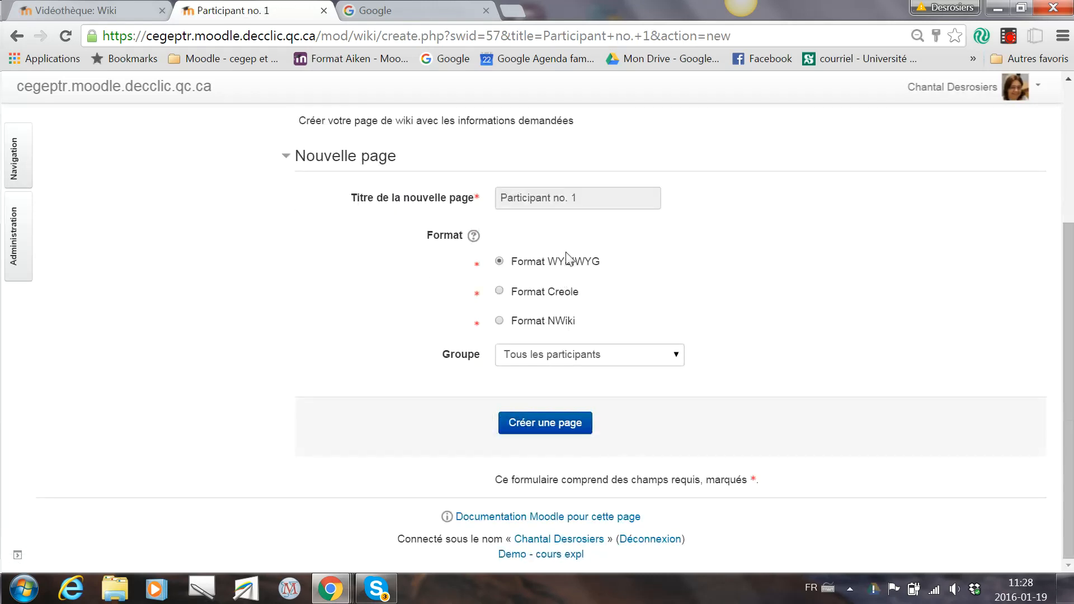
{"action": "left_click", "coordinate": [572, 426]}
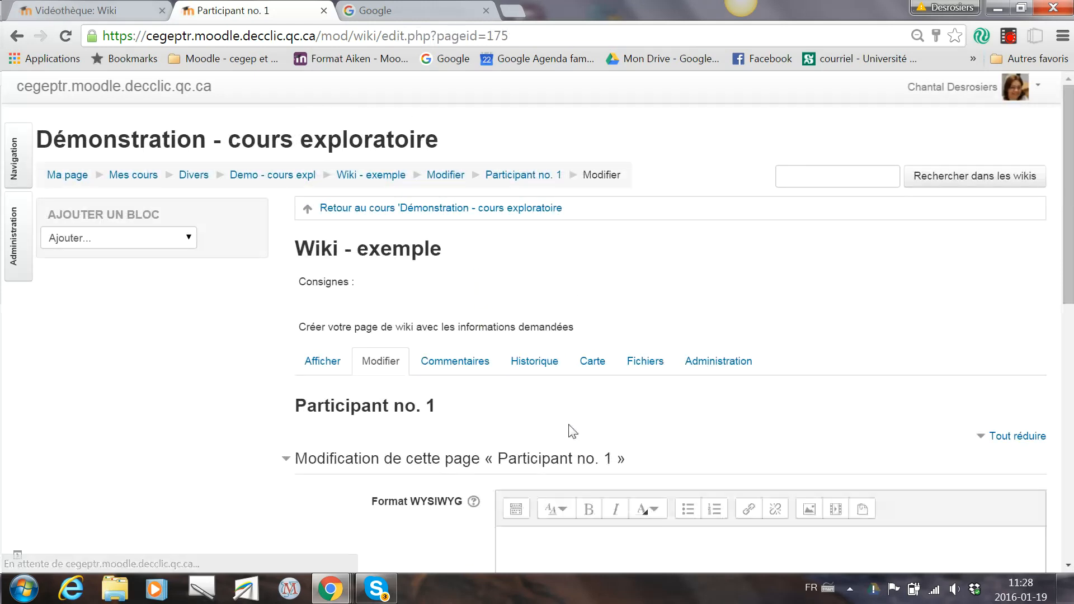
Add an [[index]] link to the content of the Participant no. 1 page and copy the link text
{"action": "scroll", "coordinate": [558, 412], "scroll_direction": "down", "scroll_amount": 5}
{"action": "left_click", "coordinate": [552, 209]}
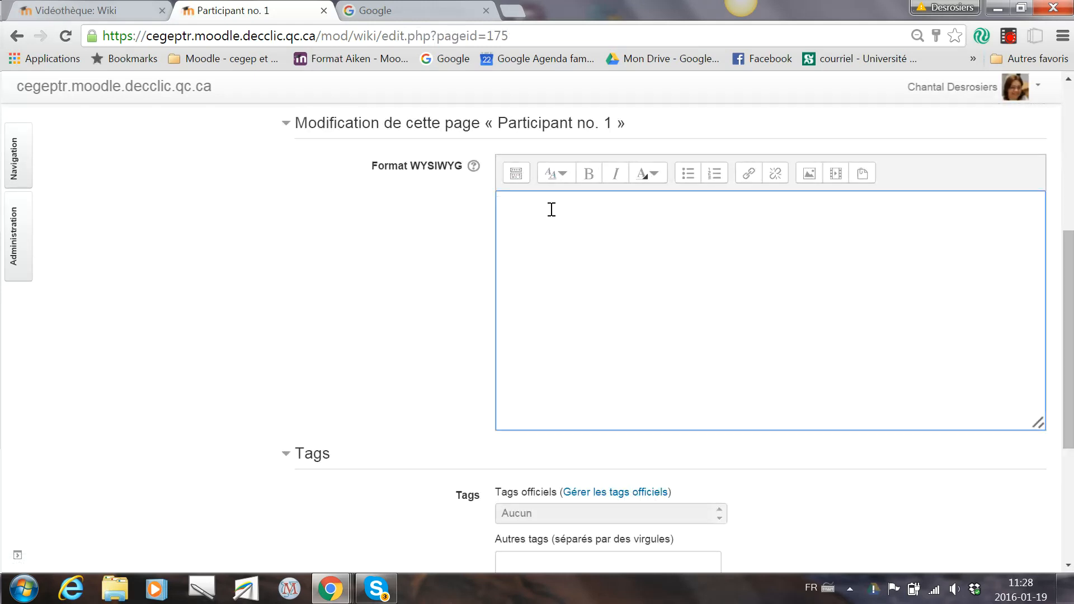
{"action": "key", "text": "ctrl+v"}
{"action": "left_click_drag", "start_coordinate": [584, 204], "coordinate": [522, 201]}
{"action": "type", "text": "index"}
{"action": "key", "text": "BackSpace"}
{"action": "key", "text": "Delete"}
{"action": "left_click_drag", "start_coordinate": [556, 205], "coordinate": [498, 206]}
{"action": "key", "text": "ctrl+c"}
Save the Participant no. 1 wiki page without adding tags
{"action": "scroll", "coordinate": [606, 256], "scroll_direction": "down", "scroll_amount": 5}
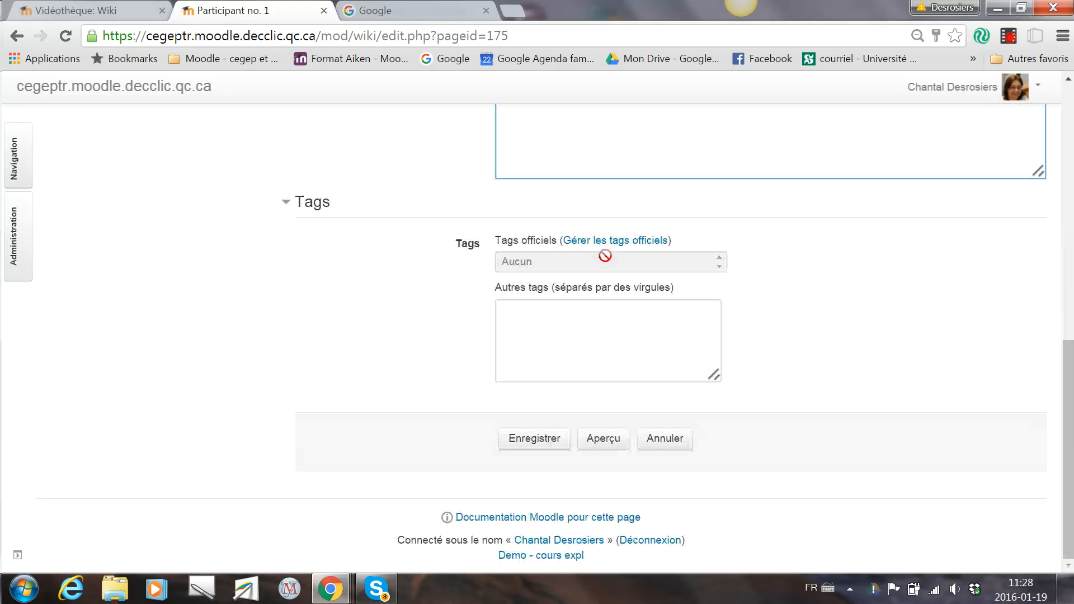
{"action": "left_click", "coordinate": [524, 442]}
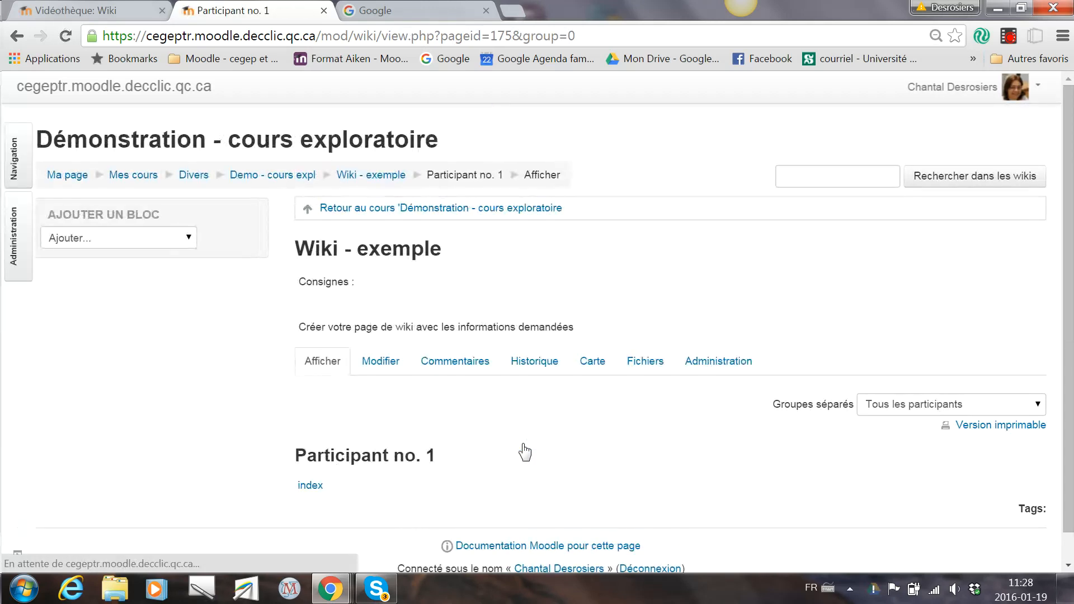
{"action": "scroll", "coordinate": [524, 443], "scroll_direction": "down", "scroll_amount": 1}
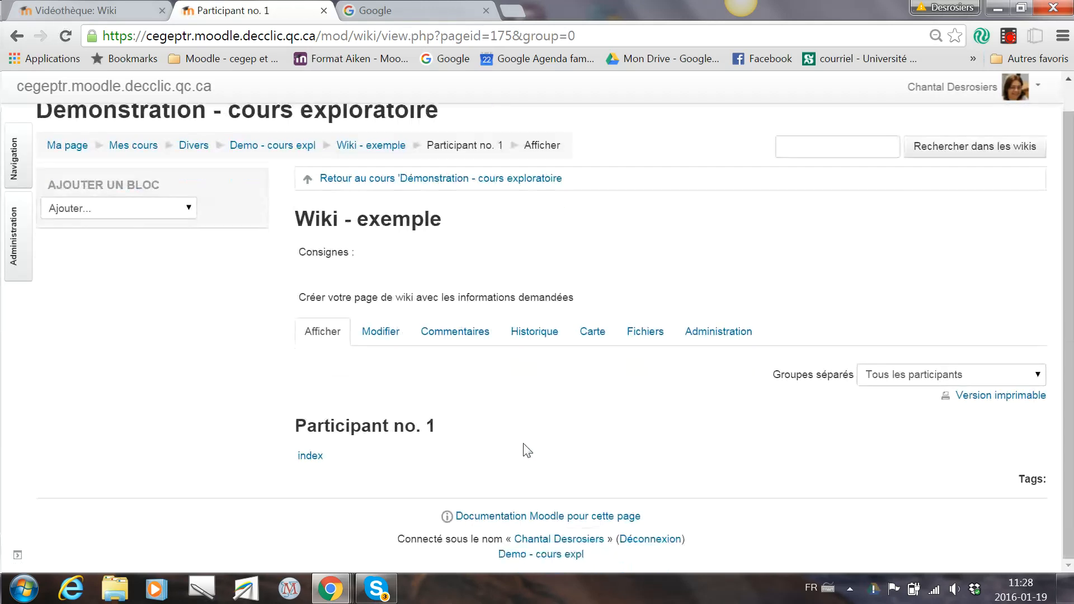
{"action": "left_click", "coordinate": [394, 333]}
{"action": "scroll", "coordinate": [573, 364], "scroll_direction": "down", "scroll_amount": 6}
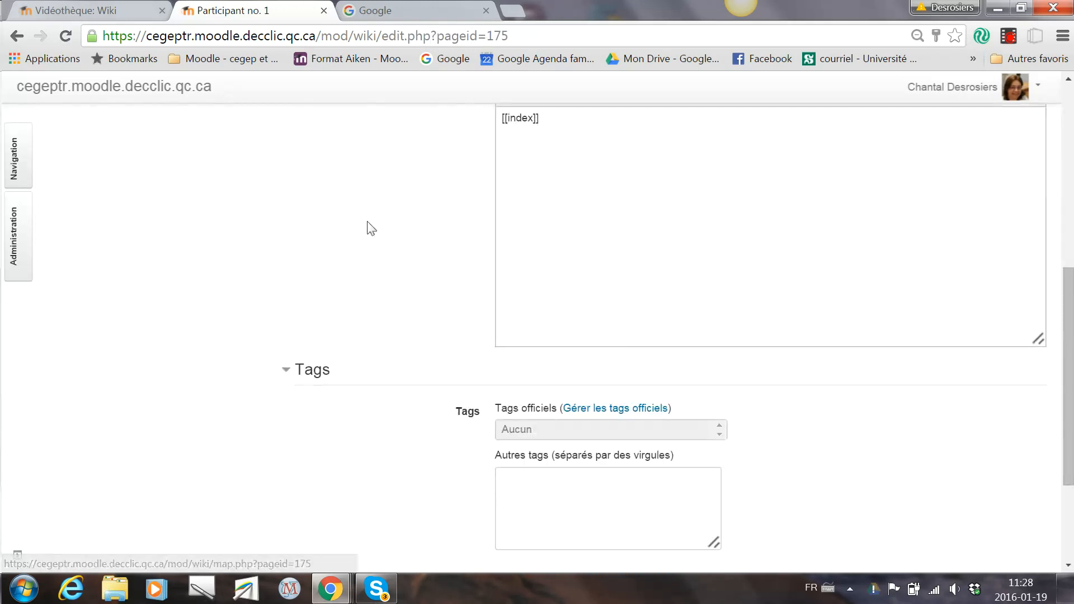
{"action": "scroll", "coordinate": [526, 249], "scroll_direction": "up", "scroll_amount": 6}
{"action": "left_click", "coordinate": [324, 361]}
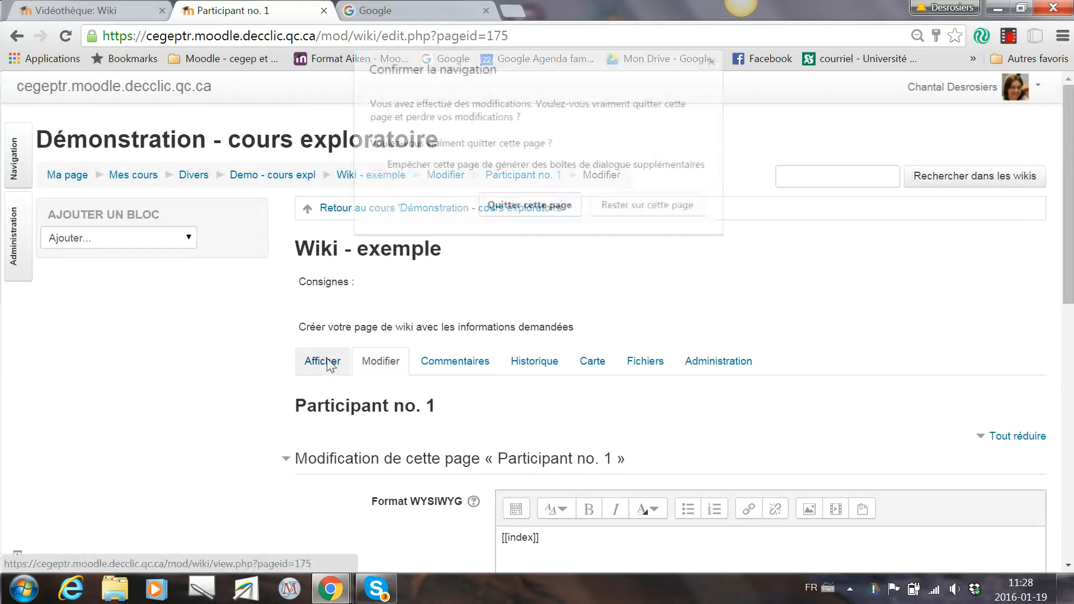
{"action": "left_click", "coordinate": [559, 211]}
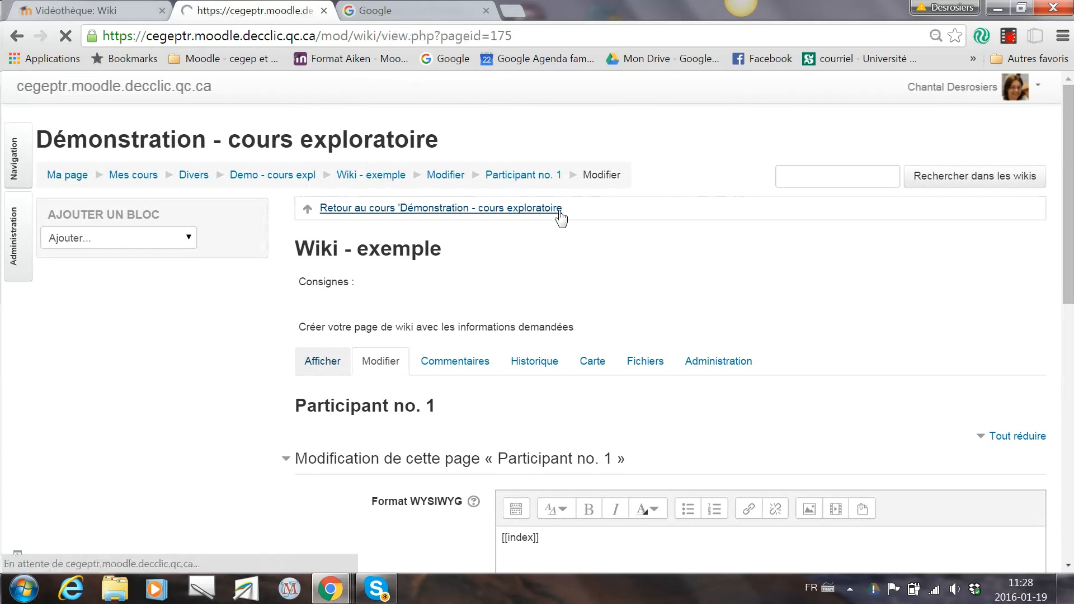
Test the links between the Participant no. 1 page and the index page in both directions
{"action": "scroll", "coordinate": [453, 360], "scroll_direction": "down", "scroll_amount": 1}
{"action": "left_click", "coordinate": [311, 457]}
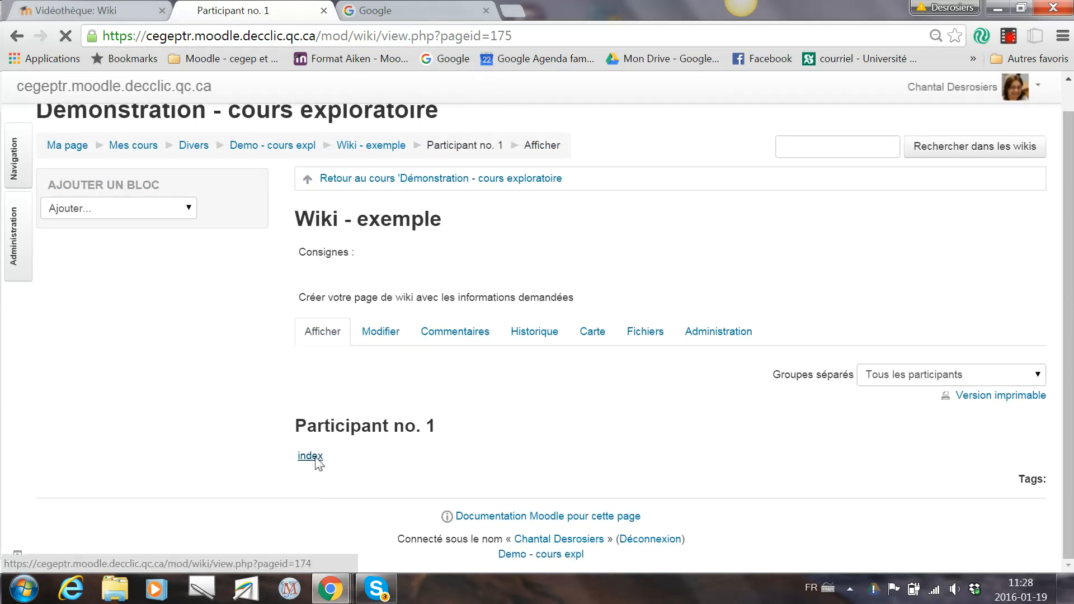
{"action": "scroll", "coordinate": [316, 464], "scroll_direction": "down", "scroll_amount": 4}
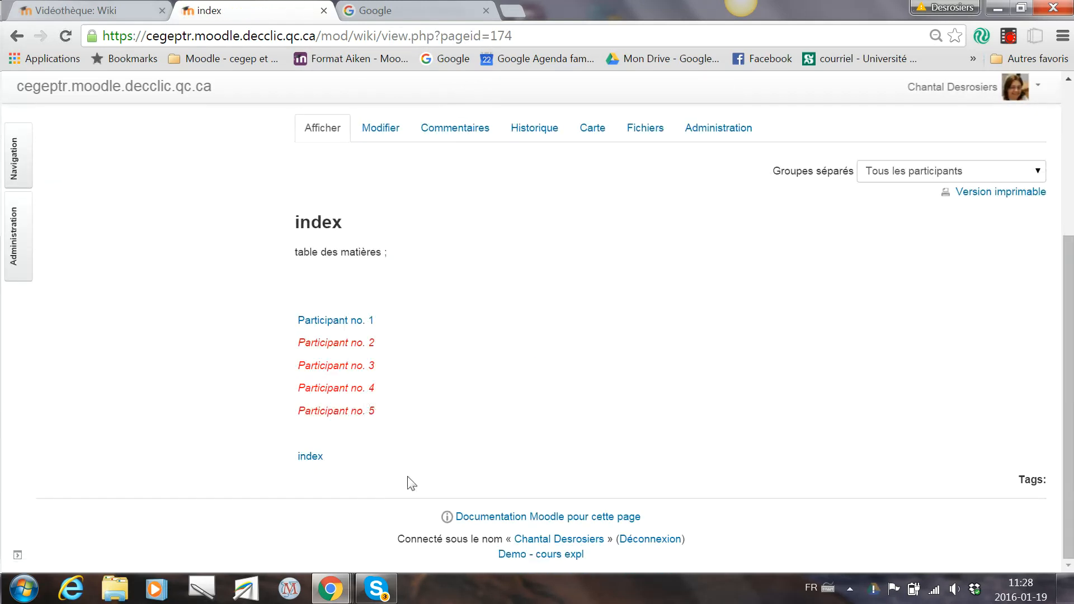
{"action": "left_click", "coordinate": [339, 323]}
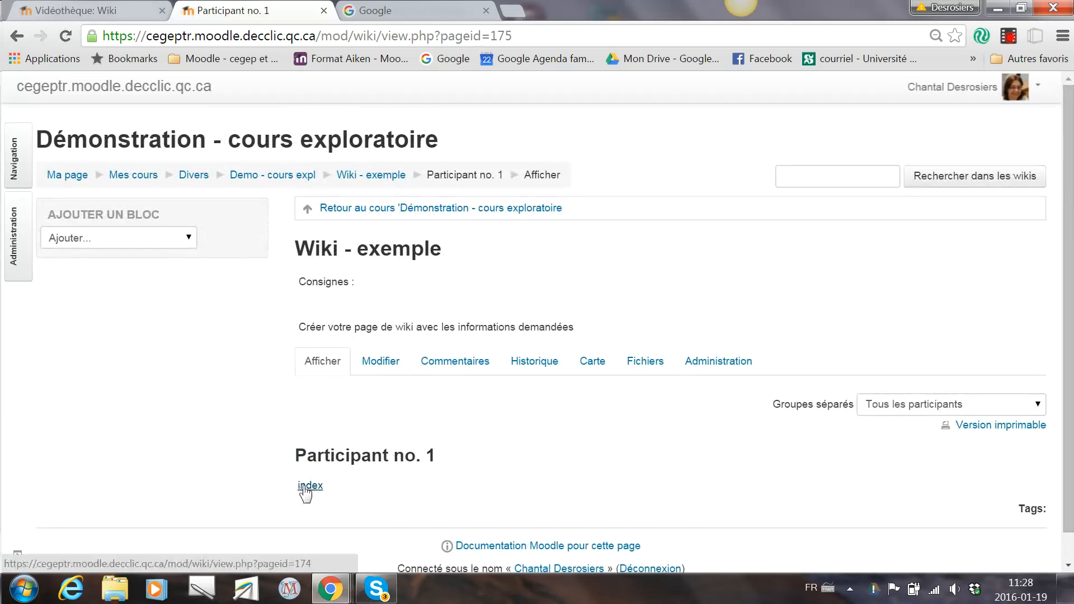
{"action": "left_click", "coordinate": [307, 490]}
Create the wiki page for Participant no. 2 from its index link, in WYSIWYG format for all participants
{"action": "scroll", "coordinate": [336, 475], "scroll_direction": "down", "scroll_amount": 4}
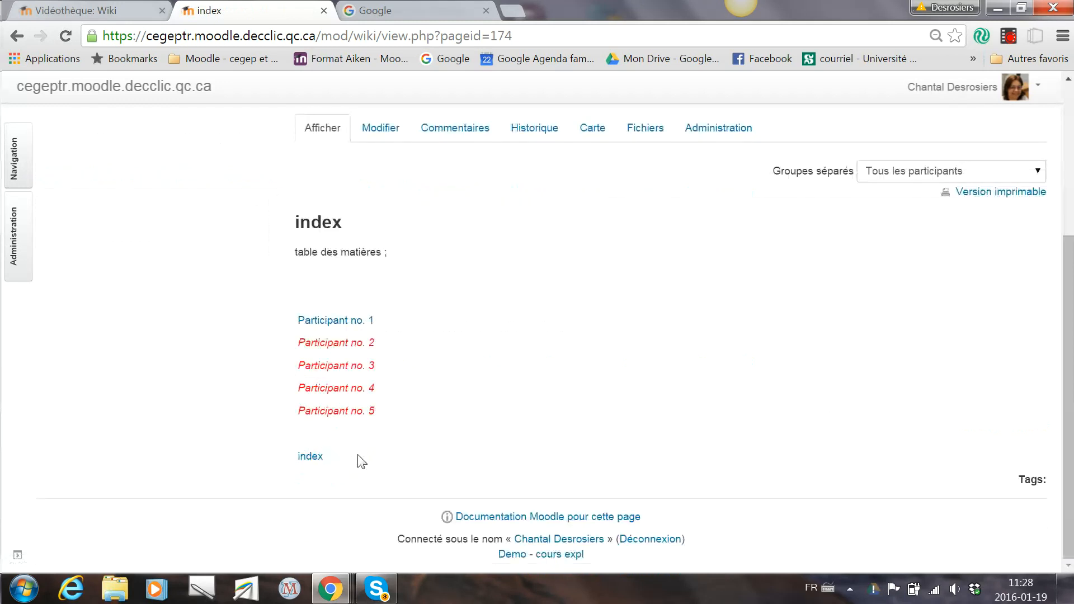
{"action": "left_click", "coordinate": [348, 350]}
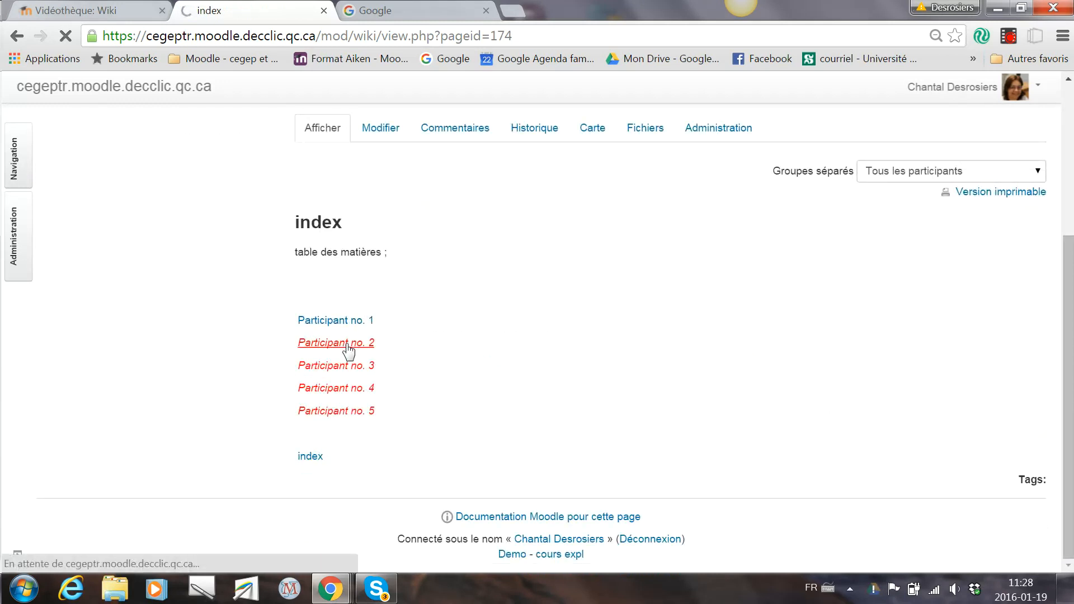
{"action": "scroll", "coordinate": [425, 342], "scroll_direction": "down", "scroll_amount": 4}
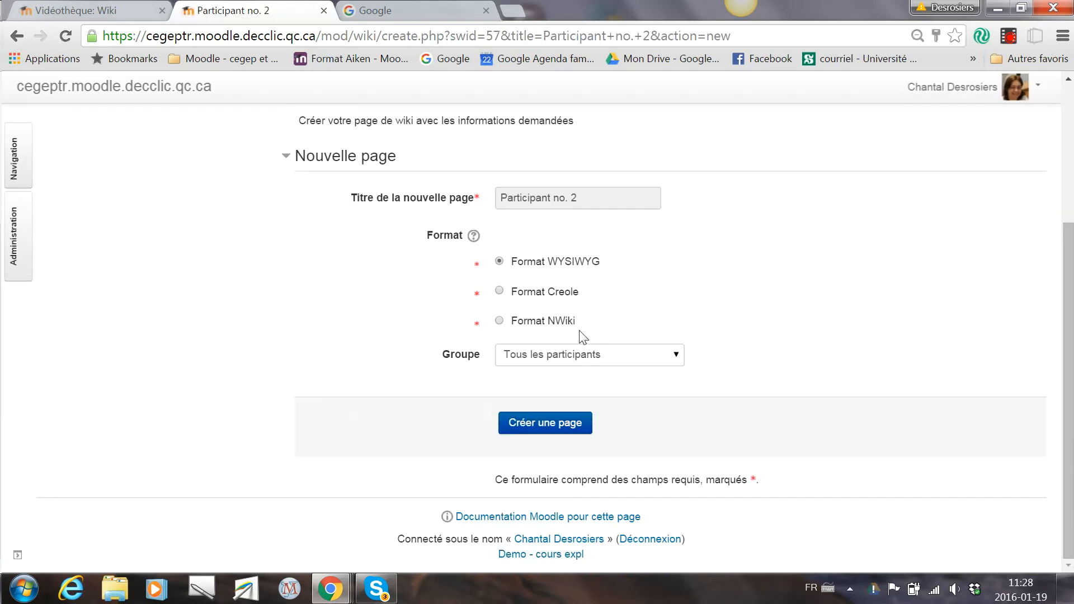
{"action": "left_click", "coordinate": [531, 424]}
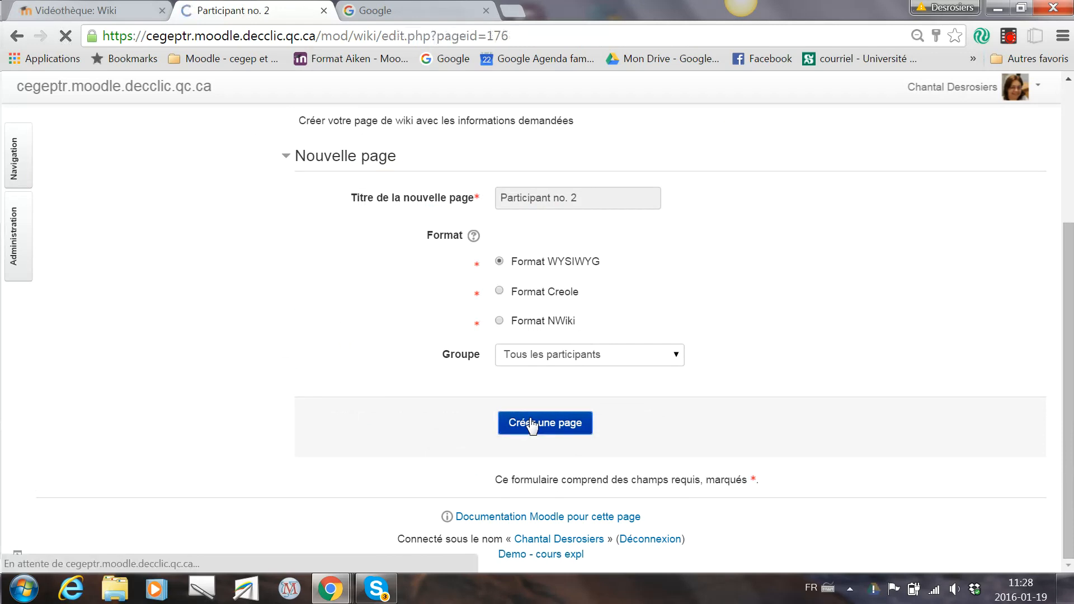
Paste the copied [[index]] link into the Participant no. 2 page and save it without tags
{"action": "scroll", "coordinate": [531, 427], "scroll_direction": "down", "scroll_amount": 4}
{"action": "left_click", "coordinate": [529, 296]}
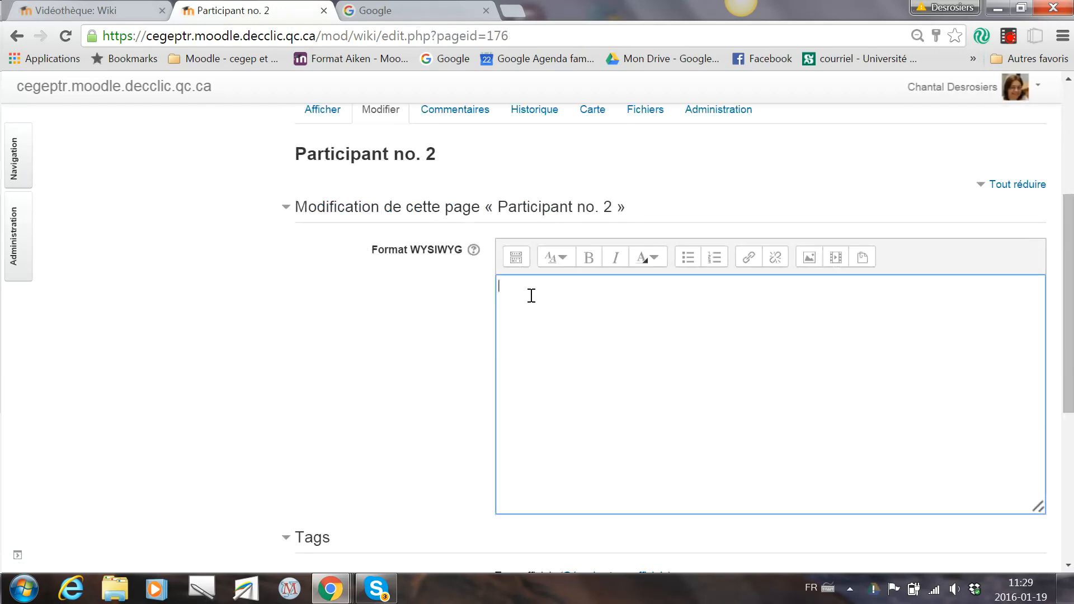
{"action": "key", "text": "ctrl+v"}
{"action": "scroll", "coordinate": [528, 319], "scroll_direction": "down", "scroll_amount": 5}
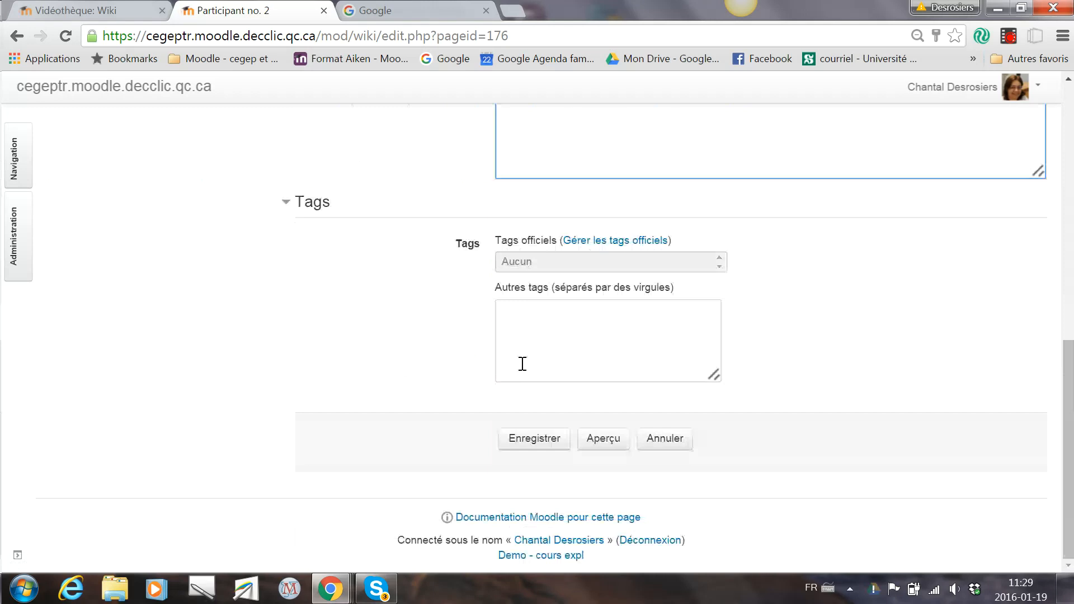
{"action": "left_click", "coordinate": [553, 441]}
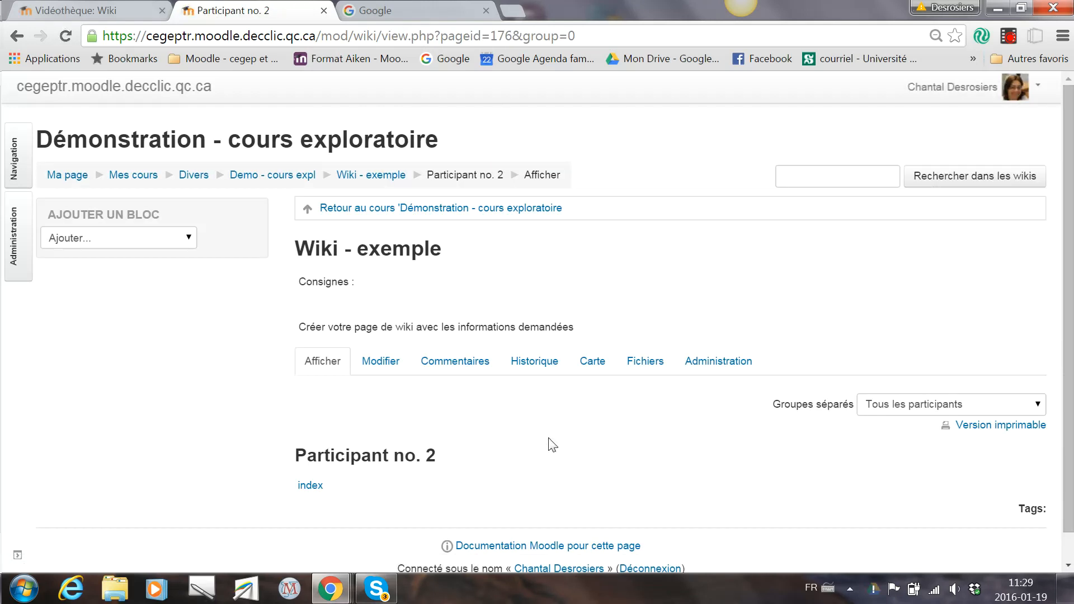
Return to the index and create the wiki page for Participant no. 3 from its link
{"action": "left_click", "coordinate": [307, 487]}
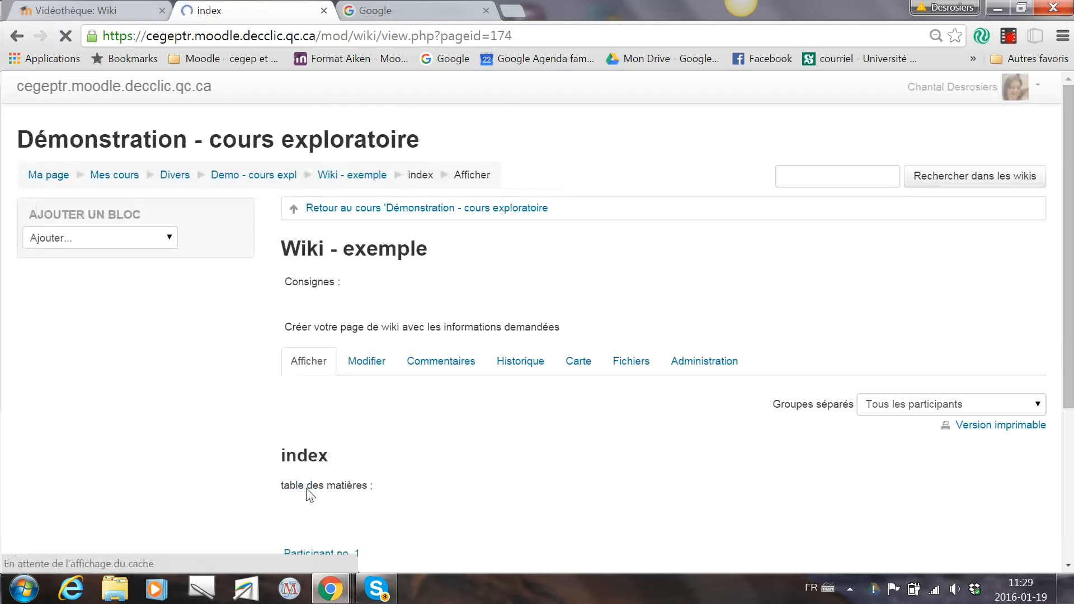
{"action": "scroll", "coordinate": [344, 350], "scroll_direction": "down", "scroll_amount": 4}
{"action": "left_click", "coordinate": [337, 365]}
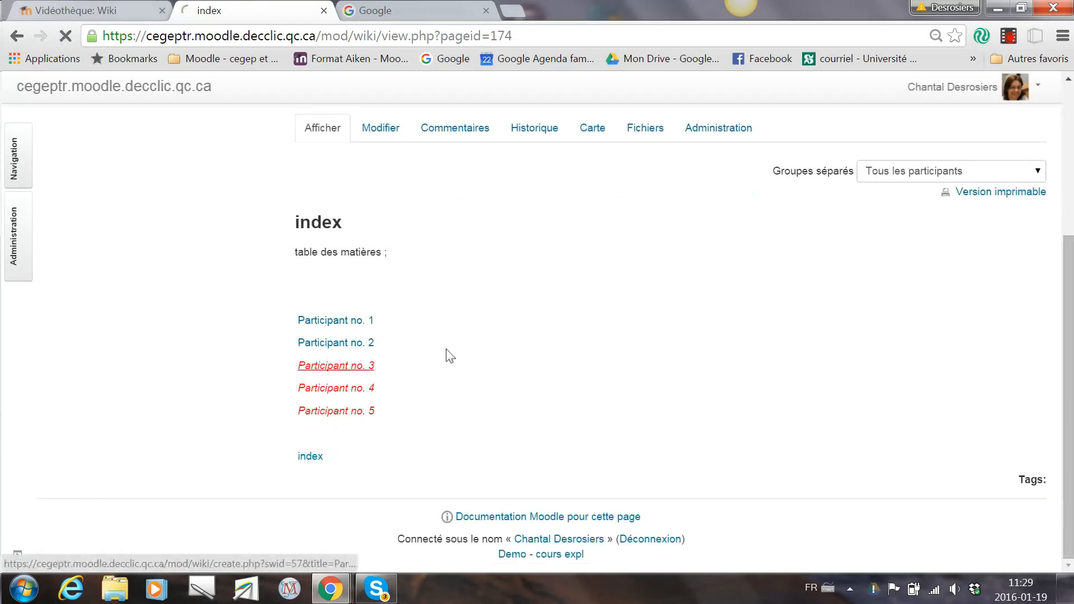
{"action": "scroll", "coordinate": [551, 445], "scroll_direction": "down", "scroll_amount": 4}
{"action": "left_click", "coordinate": [547, 428]}
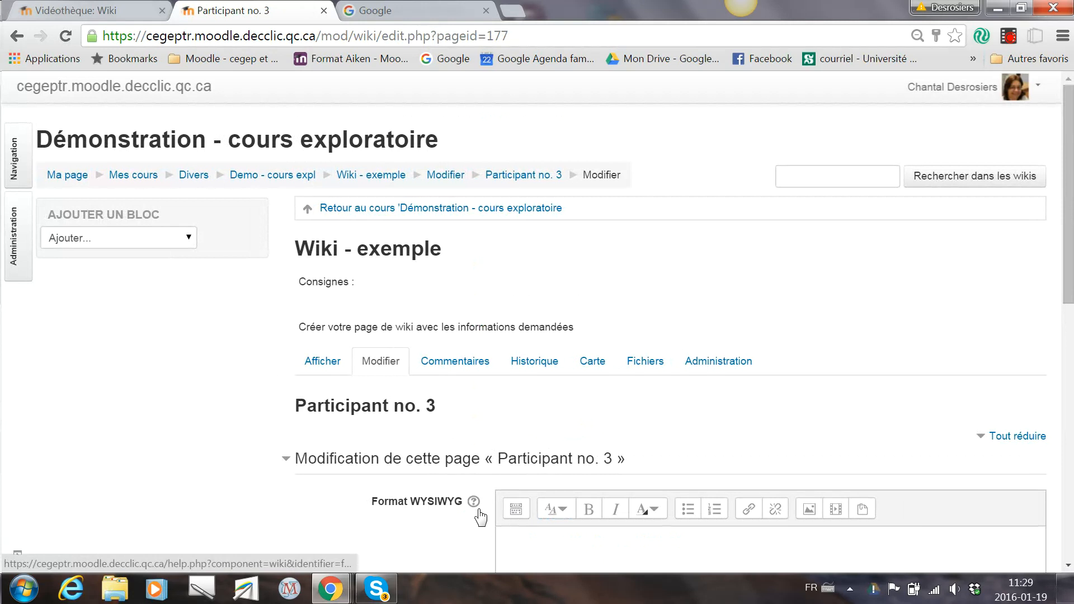
Paste the copied [[index]] link into the Participant no. 3 page and save it without tags
{"action": "left_click", "coordinate": [527, 532]}
{"action": "key", "text": "ctrl+v"}
{"action": "scroll", "coordinate": [533, 534], "scroll_direction": "down", "scroll_amount": 6}
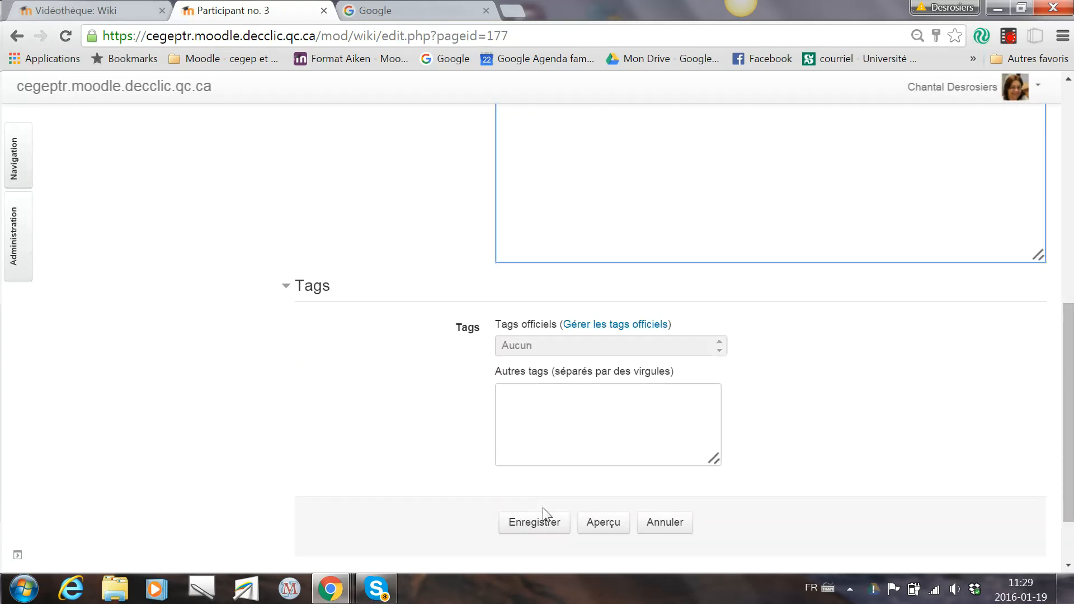
{"action": "left_click", "coordinate": [535, 522]}
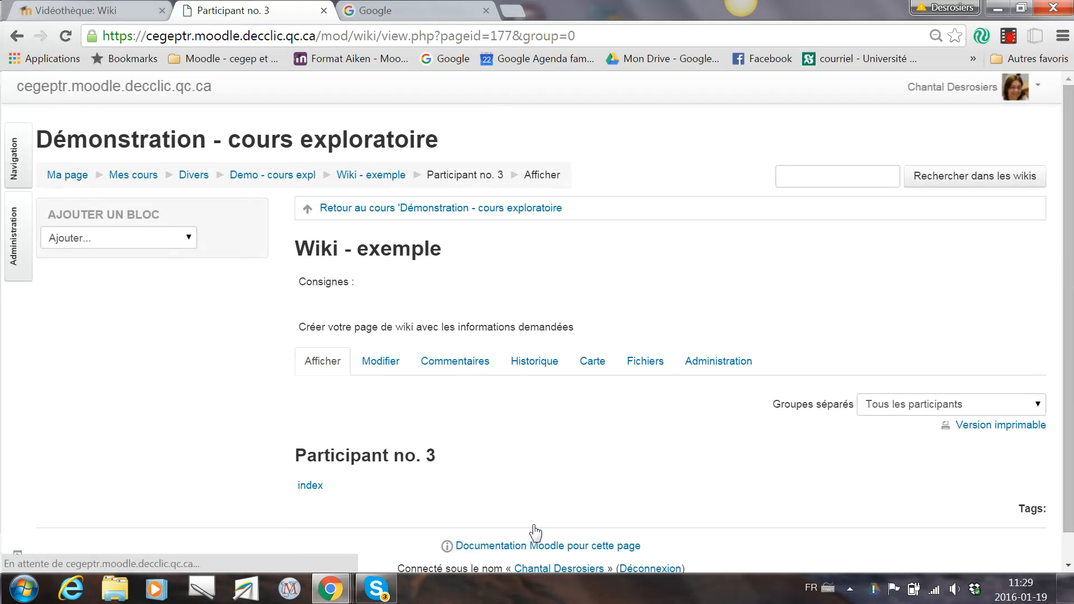
Create and save the Participant no. 4 wiki page from the index, in WYSIWYG format for all participants, with the copied [[index]] link as its content
{"action": "left_click", "coordinate": [304, 488]}
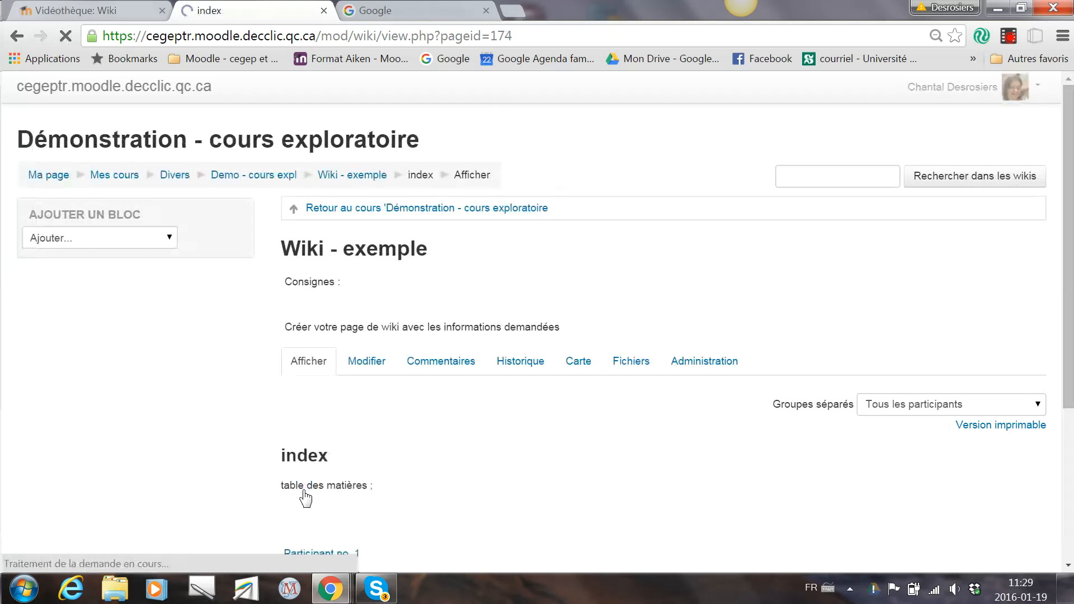
{"action": "scroll", "coordinate": [304, 496], "scroll_direction": "down", "scroll_amount": 4}
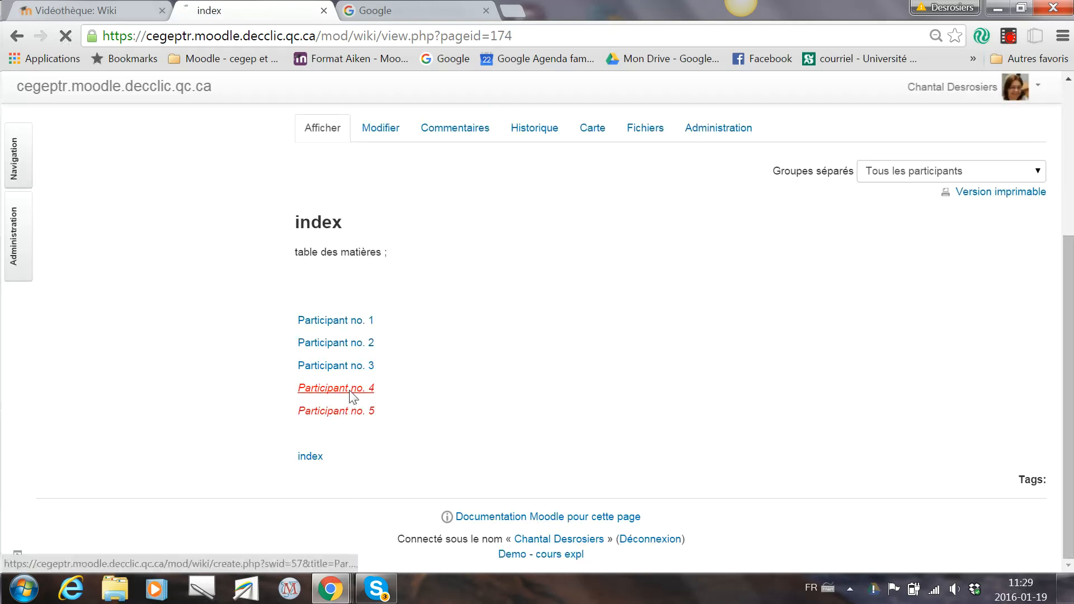
{"action": "left_click", "coordinate": [353, 396]}
{"action": "scroll", "coordinate": [559, 447], "scroll_direction": "down", "scroll_amount": 4}
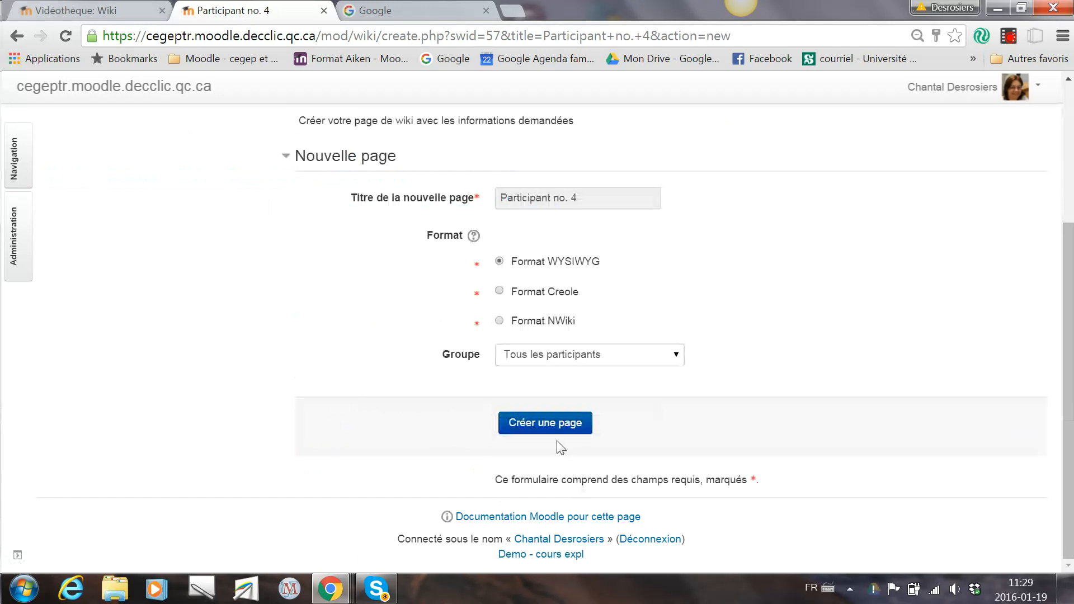
{"action": "left_click", "coordinate": [553, 428]}
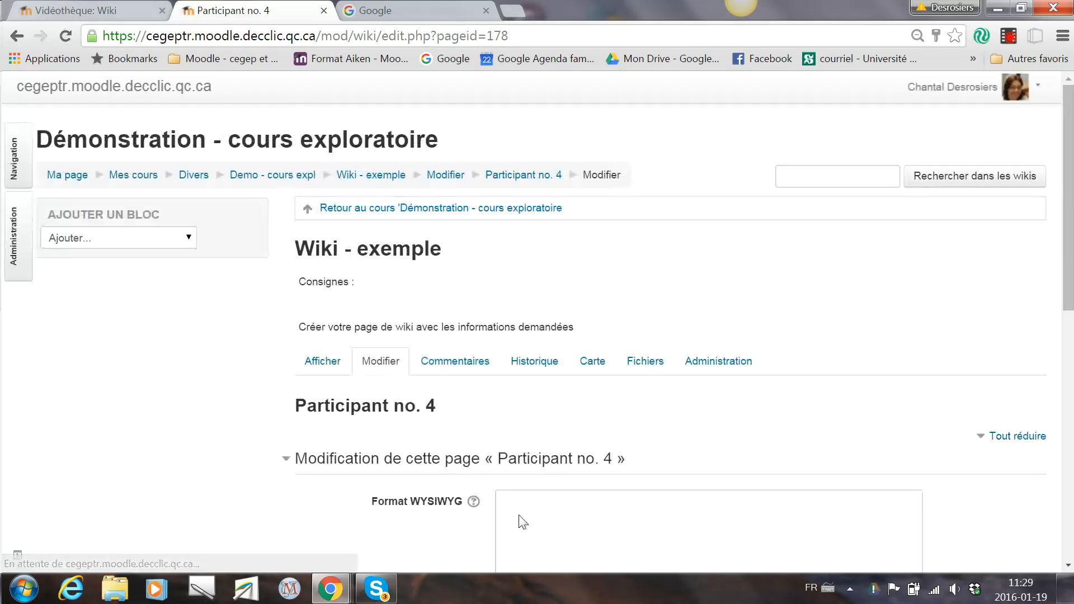
{"action": "scroll", "coordinate": [509, 531], "scroll_direction": "down", "scroll_amount": 10}
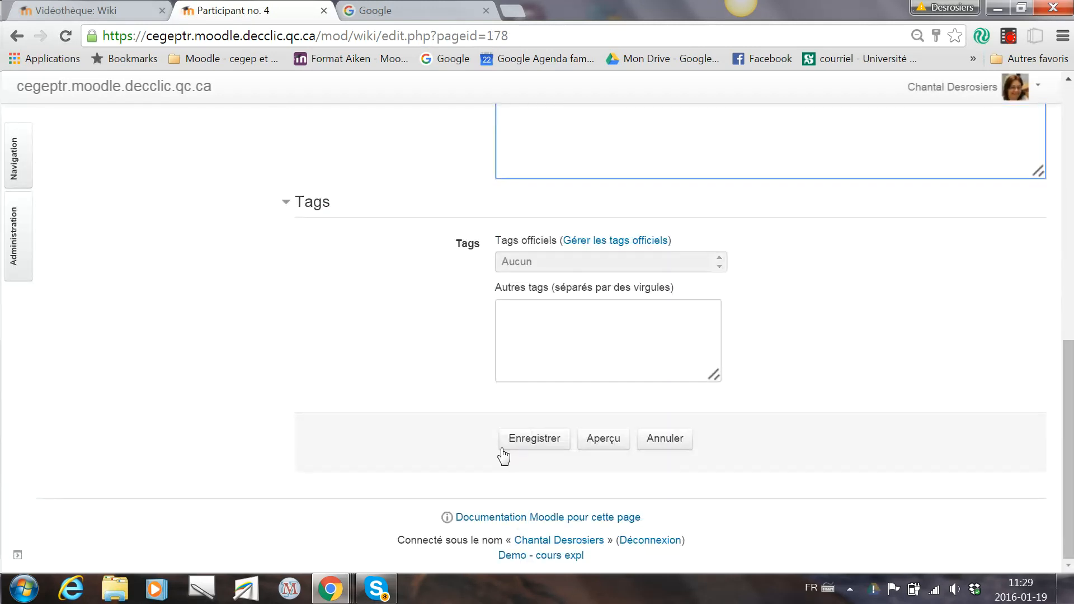
{"action": "left_click", "coordinate": [531, 446]}
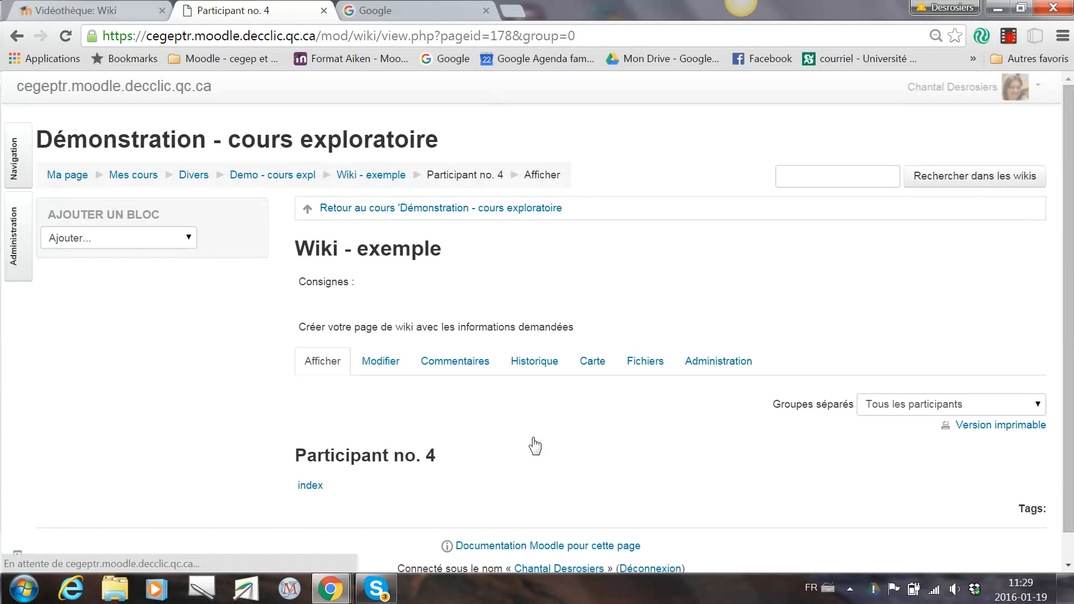
Return to the index and create the wiki page for Participant no. 5, in WYSIWYG format for all participants
{"action": "left_click", "coordinate": [311, 486]}
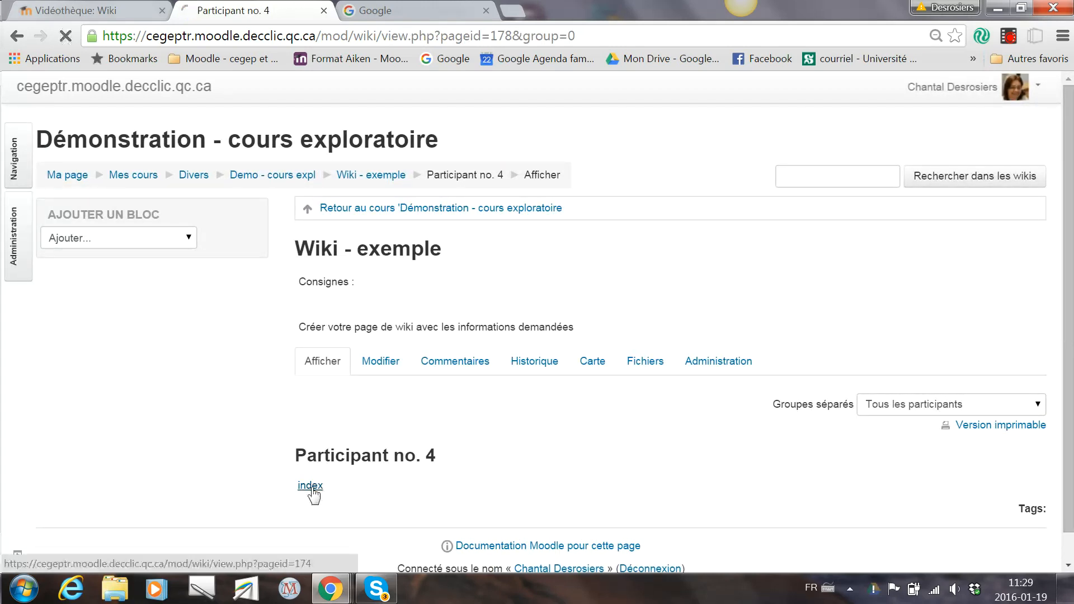
{"action": "scroll", "coordinate": [313, 487], "scroll_direction": "down", "scroll_amount": 5}
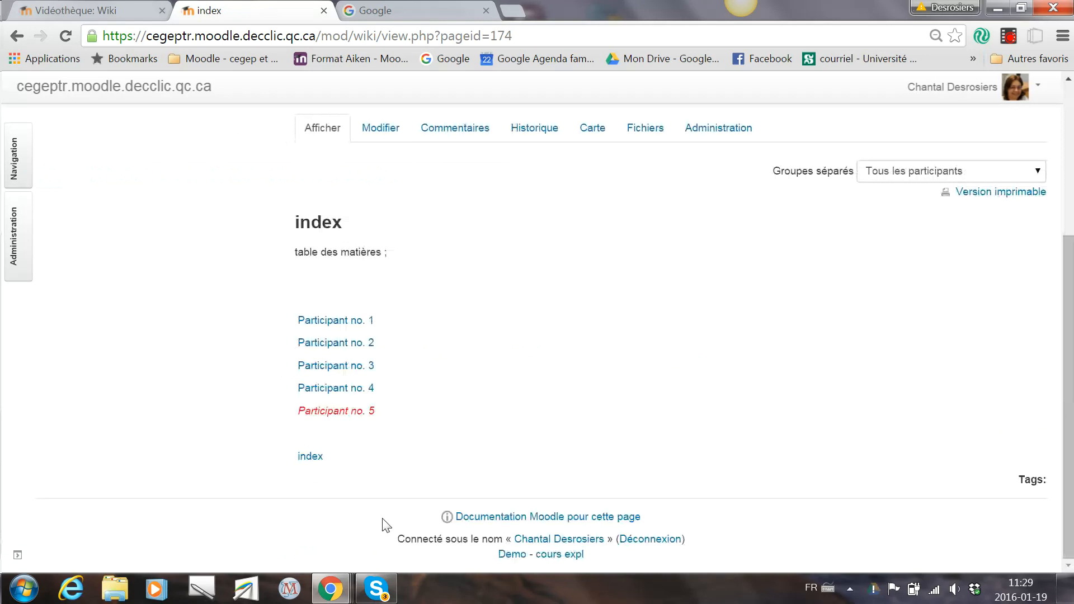
{"action": "left_click", "coordinate": [353, 417]}
{"action": "scroll", "coordinate": [392, 391], "scroll_direction": "down", "scroll_amount": 5}
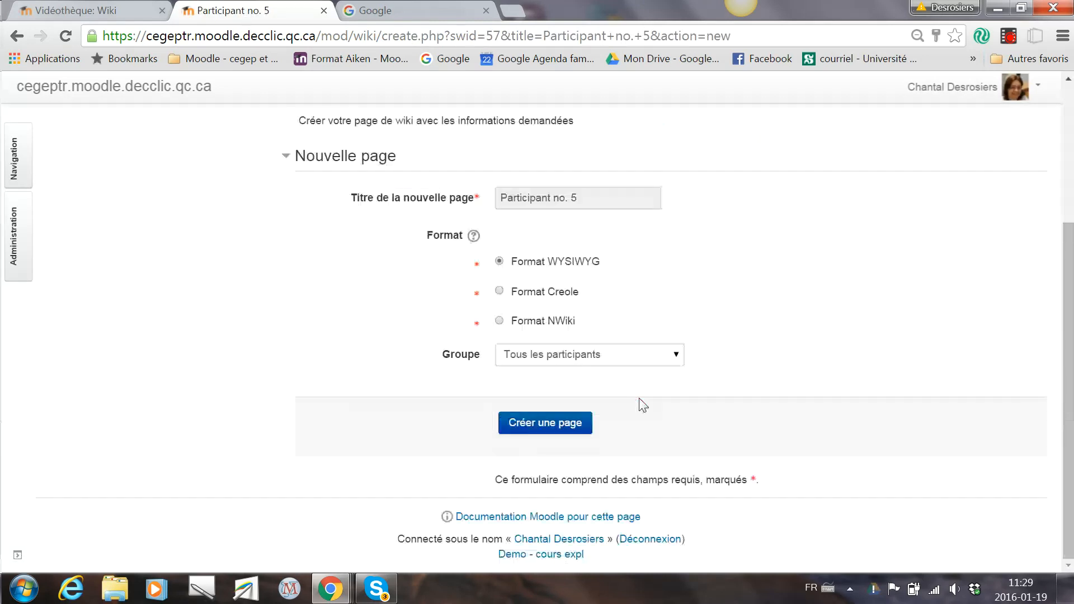
{"action": "left_click", "coordinate": [559, 428]}
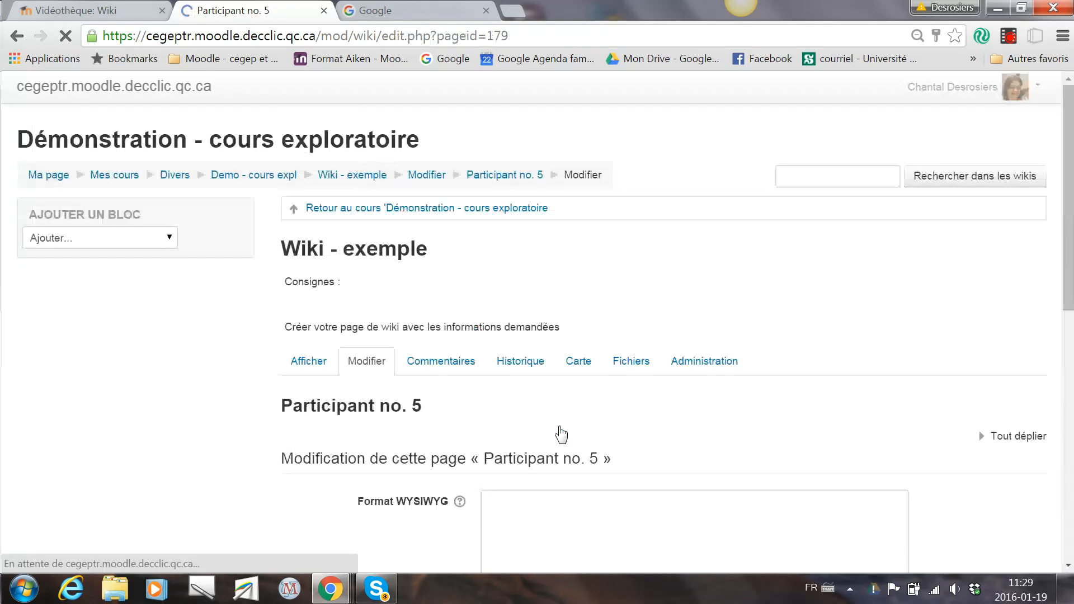
Add the [[index]] link to the Participant no. 5 page and save it without tags
{"action": "scroll", "coordinate": [531, 436], "scroll_direction": "down", "scroll_amount": 5}
{"action": "left_click", "coordinate": [563, 223]}
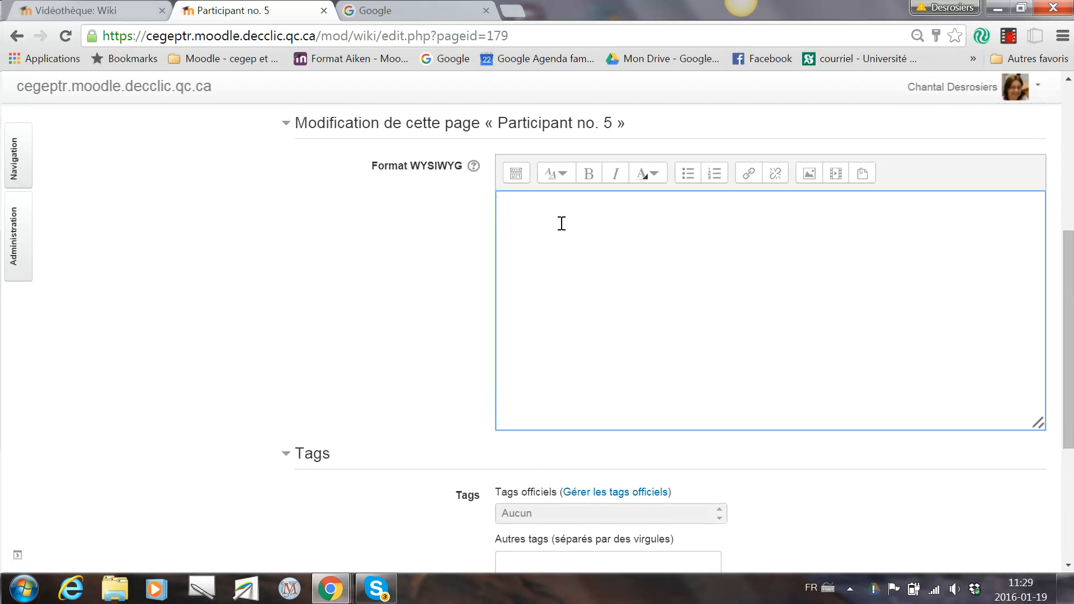
{"action": "type", "text": "[[index]]"}
{"action": "scroll", "coordinate": [565, 229], "scroll_direction": "down", "scroll_amount": 5}
{"action": "left_click", "coordinate": [528, 441]}
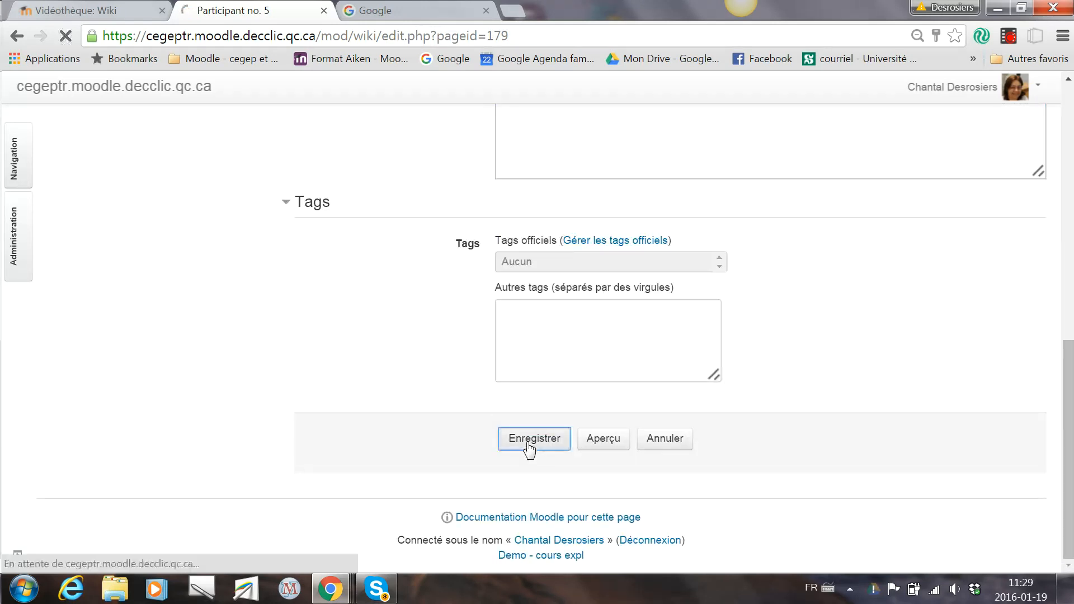
Follow the index link from the Participant no. 5 page and check the participant links on the index page
{"action": "scroll", "coordinate": [528, 444], "scroll_direction": "down", "scroll_amount": 1}
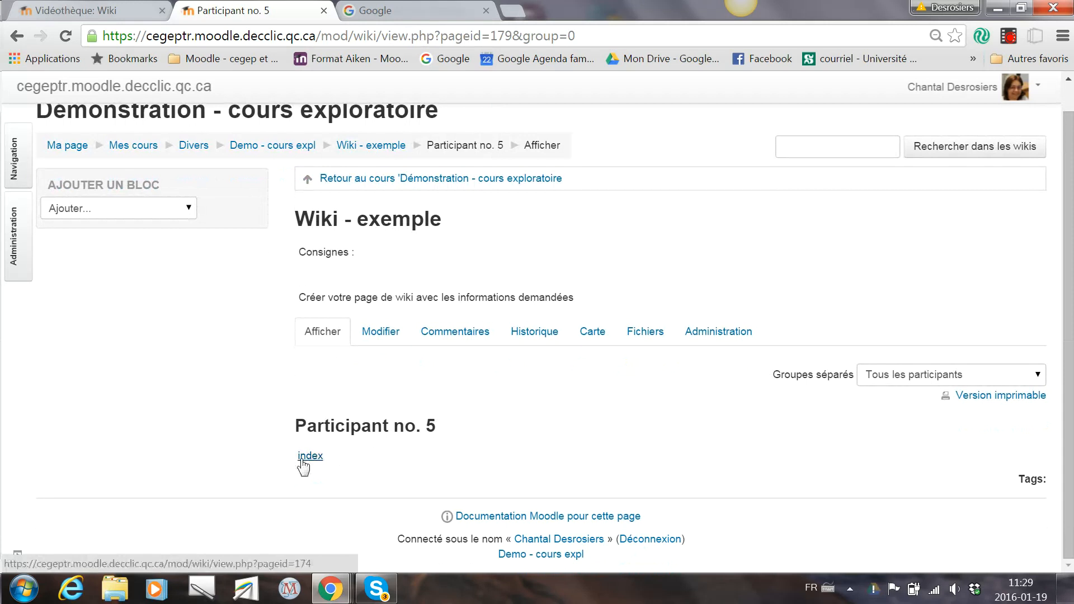
{"action": "left_click", "coordinate": [302, 458]}
{"action": "scroll", "coordinate": [395, 245], "scroll_direction": "down", "scroll_amount": 4}
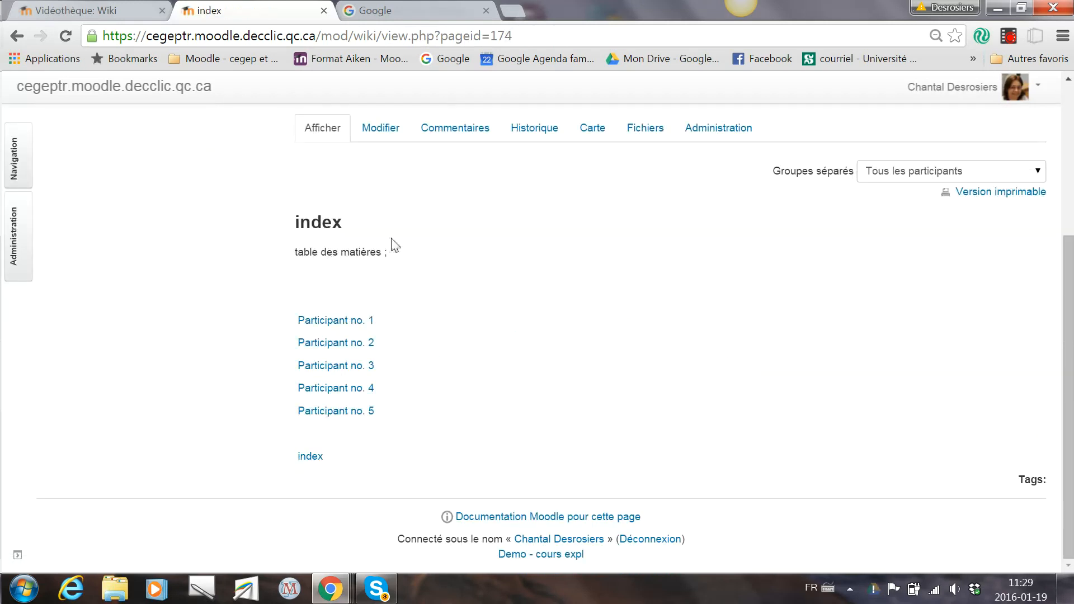
Open the Participant no. 3 page for editing, expand the editor's formatting options, and add "lien vers un site" below [[index]]
{"action": "left_click", "coordinate": [338, 365]}
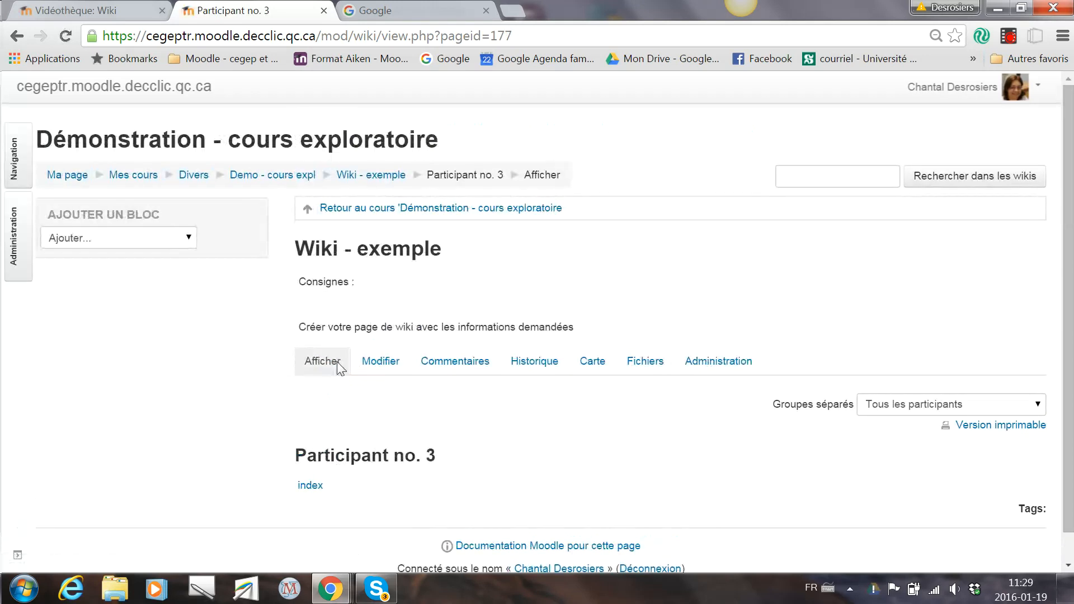
{"action": "scroll", "coordinate": [518, 401], "scroll_direction": "down", "scroll_amount": 1}
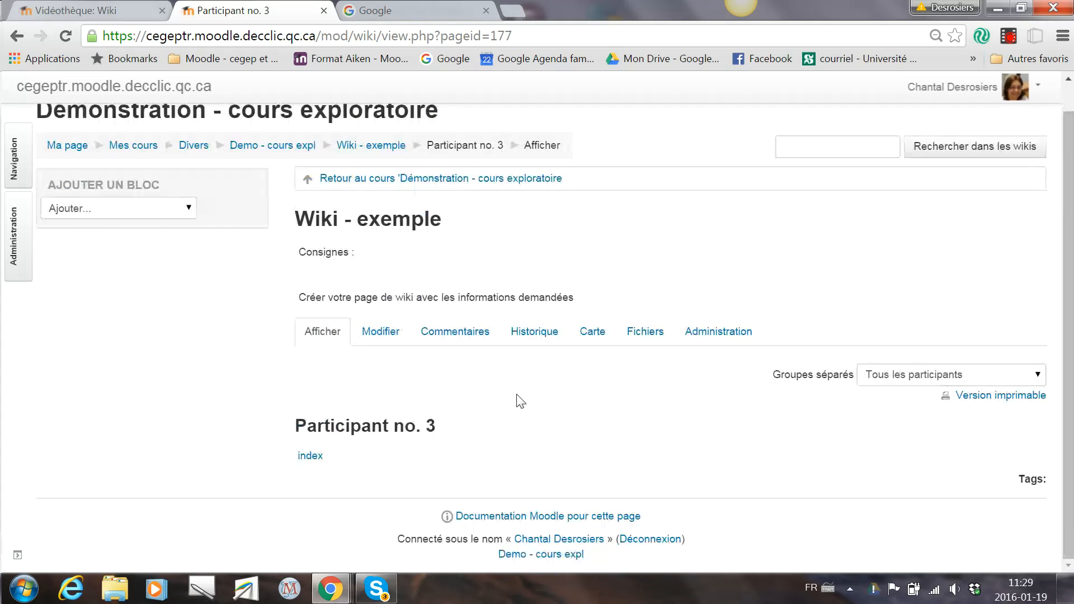
{"action": "left_click", "coordinate": [382, 333]}
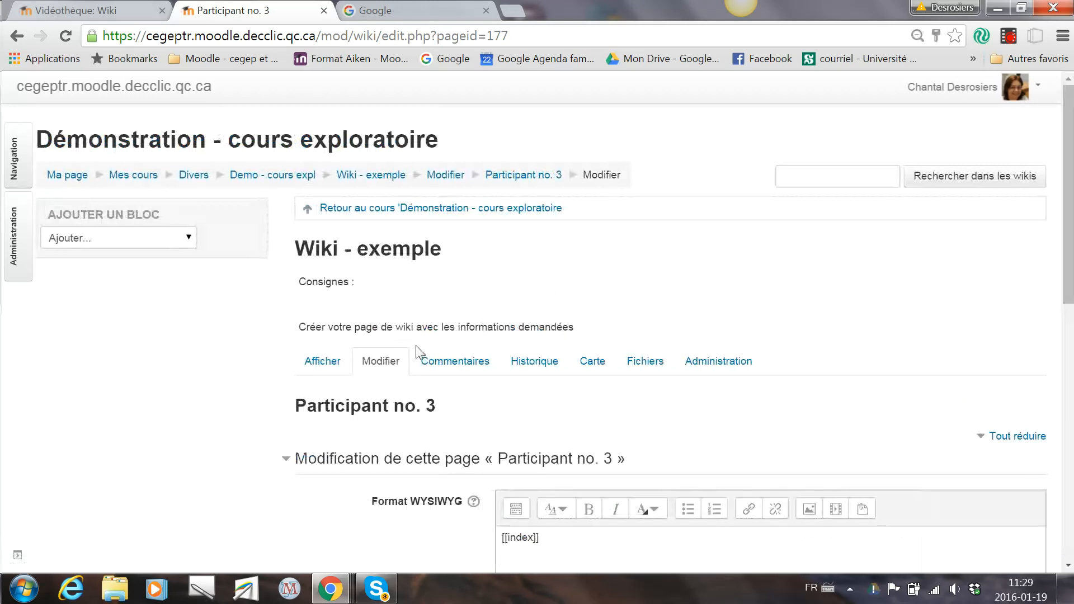
{"action": "scroll", "coordinate": [559, 313], "scroll_direction": "down", "scroll_amount": 5}
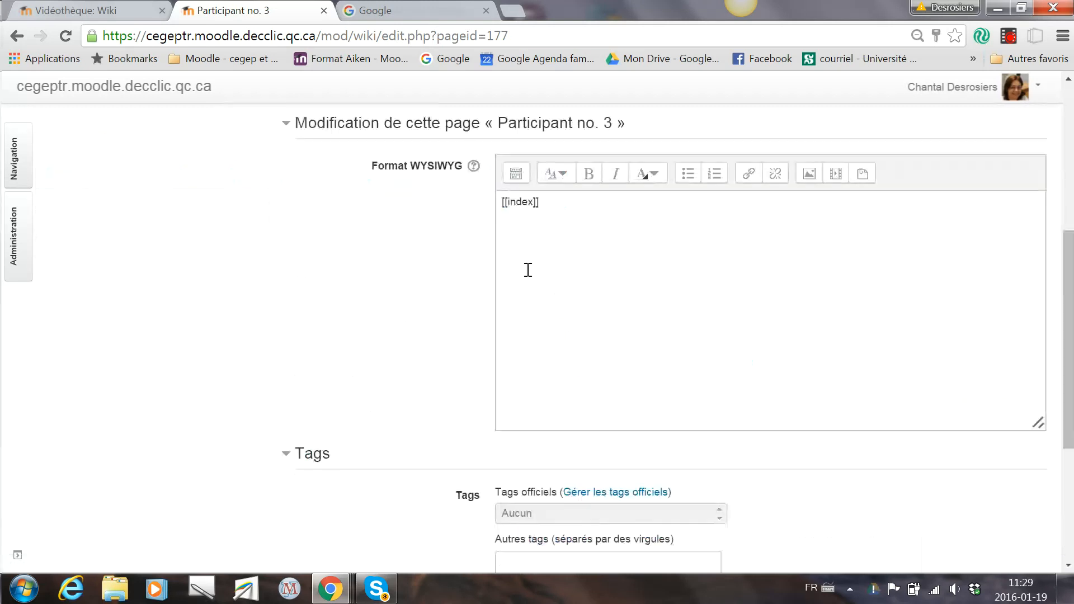
{"action": "left_click", "coordinate": [515, 174]}
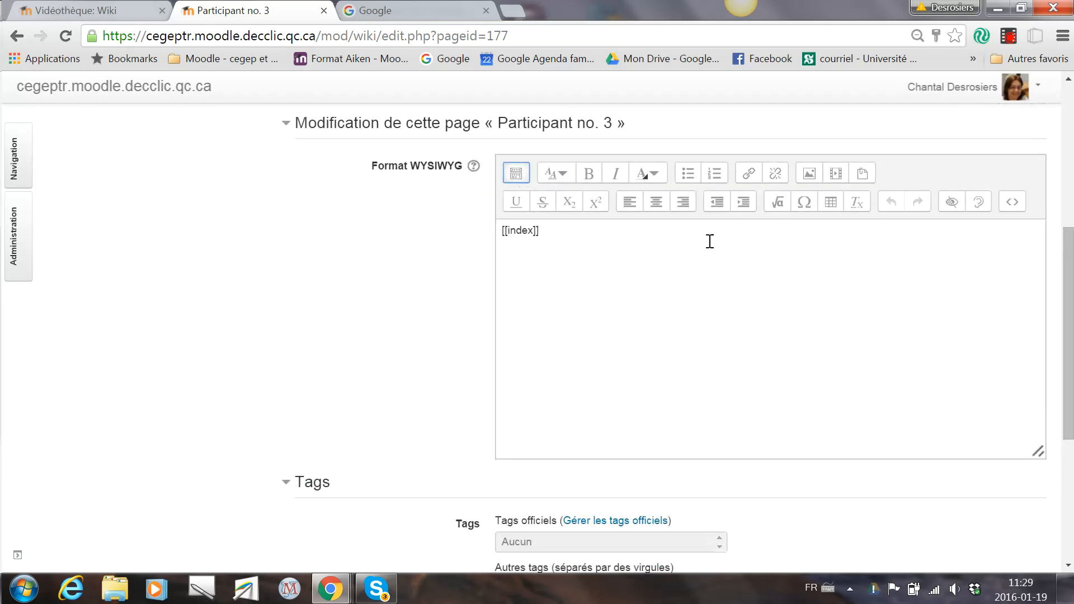
{"action": "left_click", "coordinate": [597, 242]}
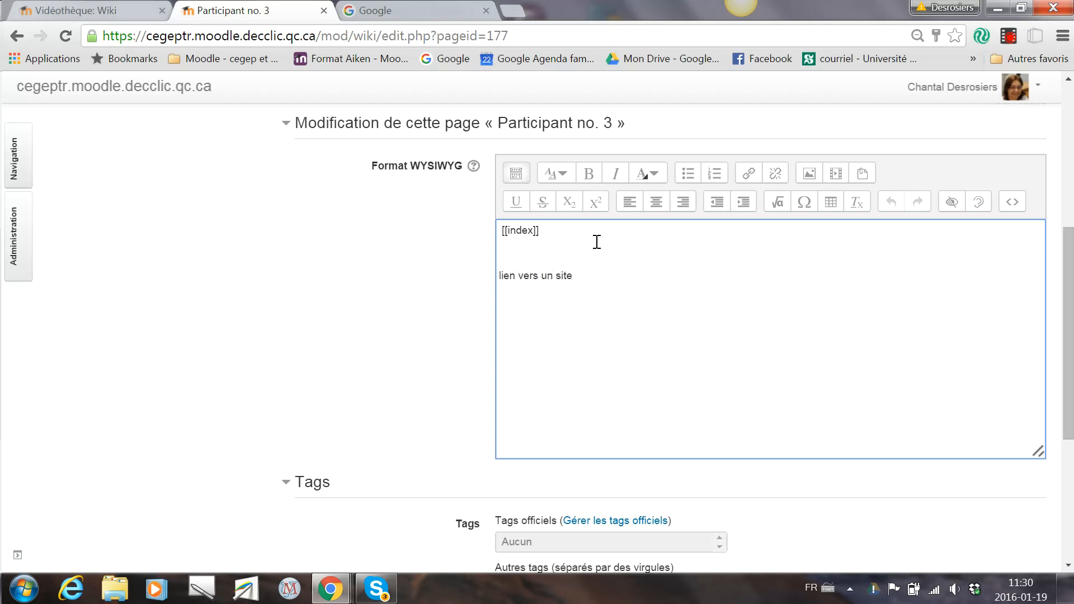
{"action": "left_click_drag", "start_coordinate": [572, 278], "coordinate": [501, 279]}
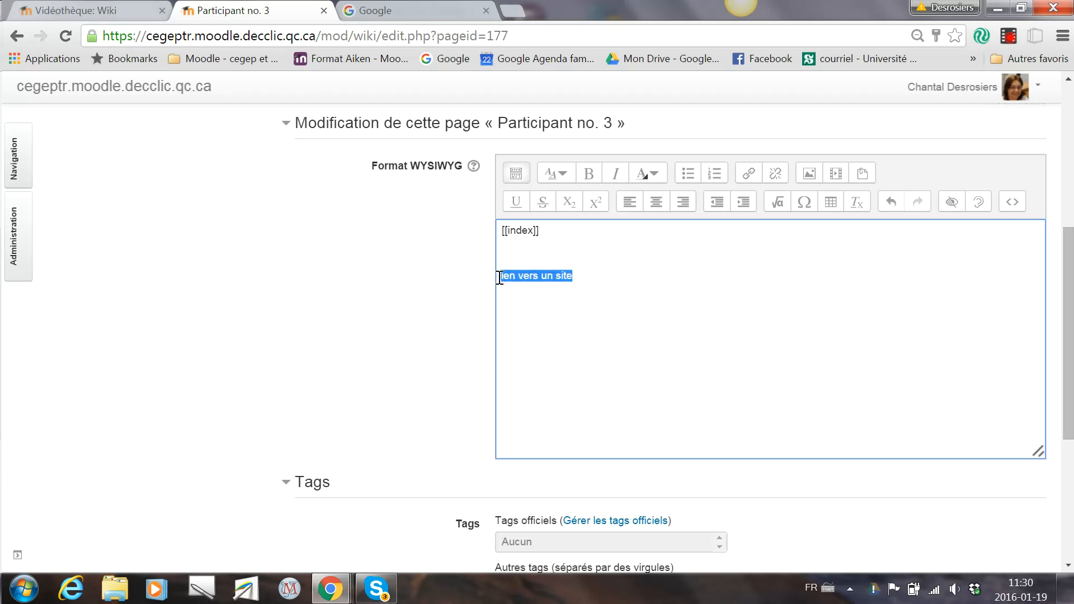
{"action": "left_click", "coordinate": [748, 173]}
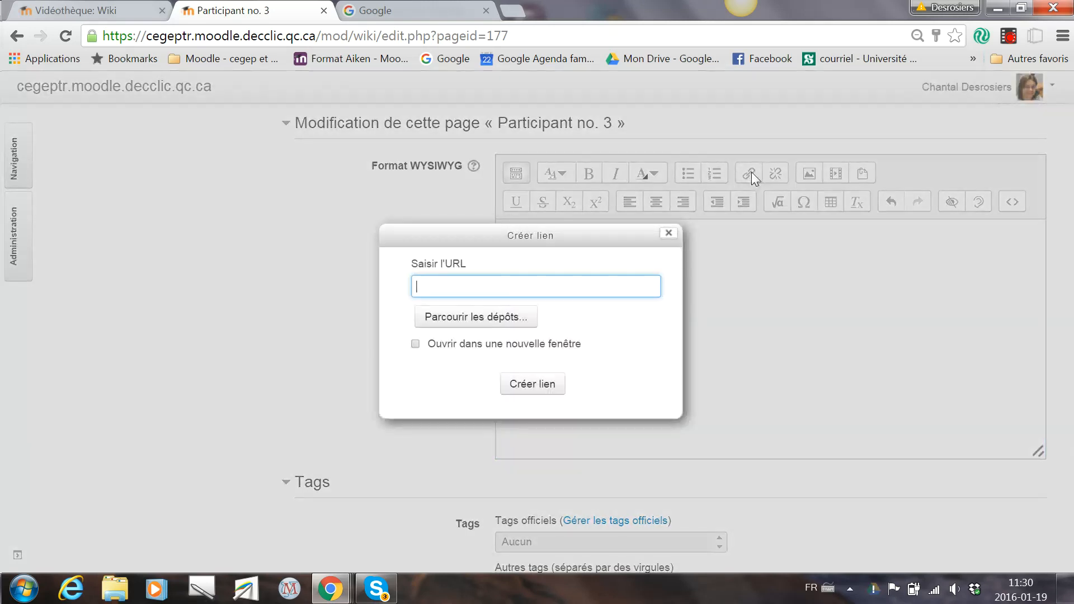
{"action": "left_click", "coordinate": [371, 18]}
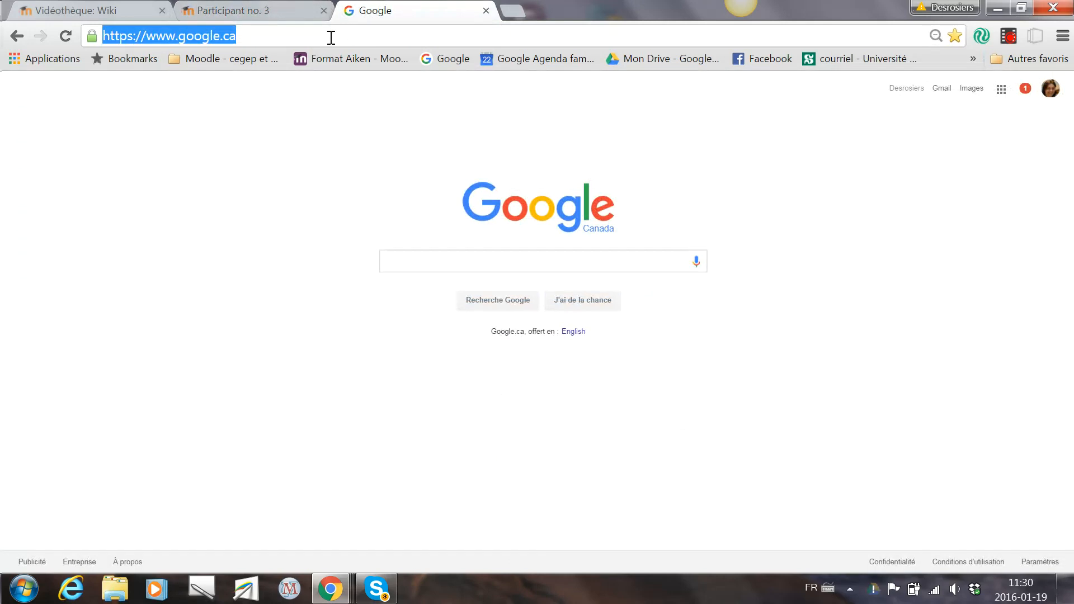
{"action": "left_click", "coordinate": [206, 9]}
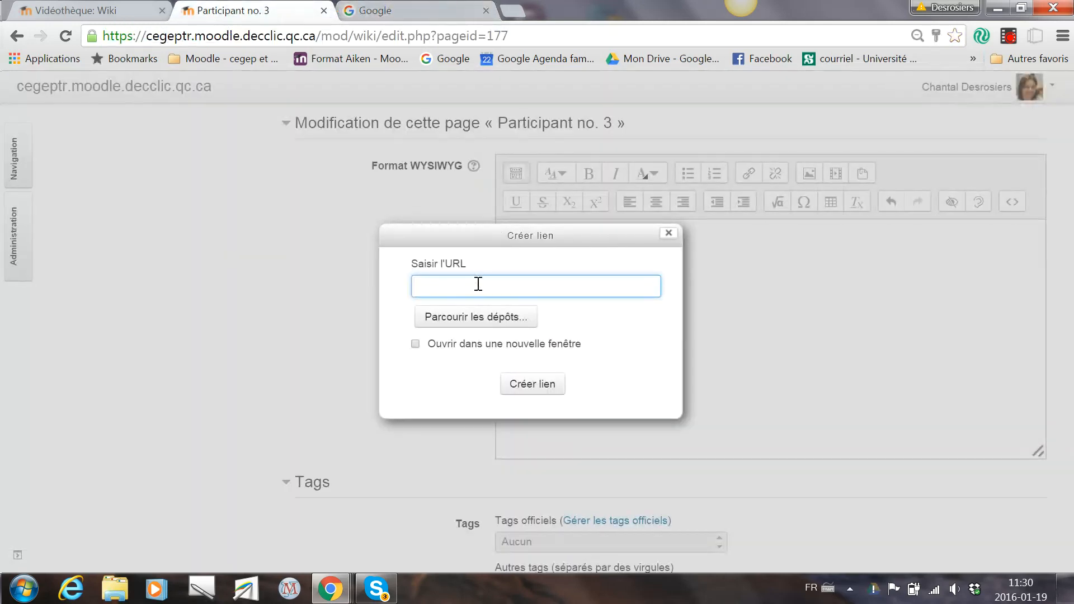
{"action": "type", "text": "https://www.google.ca/"}
{"action": "left_click", "coordinate": [600, 341]}
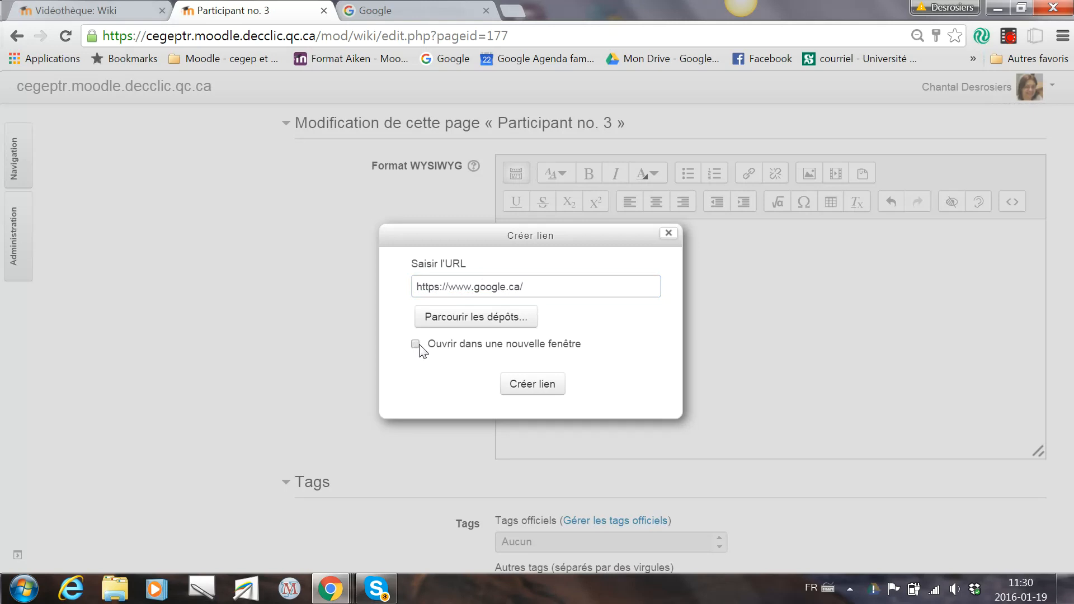
{"action": "left_click", "coordinate": [525, 384]}
Start a new image below the site link and upload Tulips.jpg from the sample pictures folder under a new name
{"action": "left_click", "coordinate": [608, 276]}
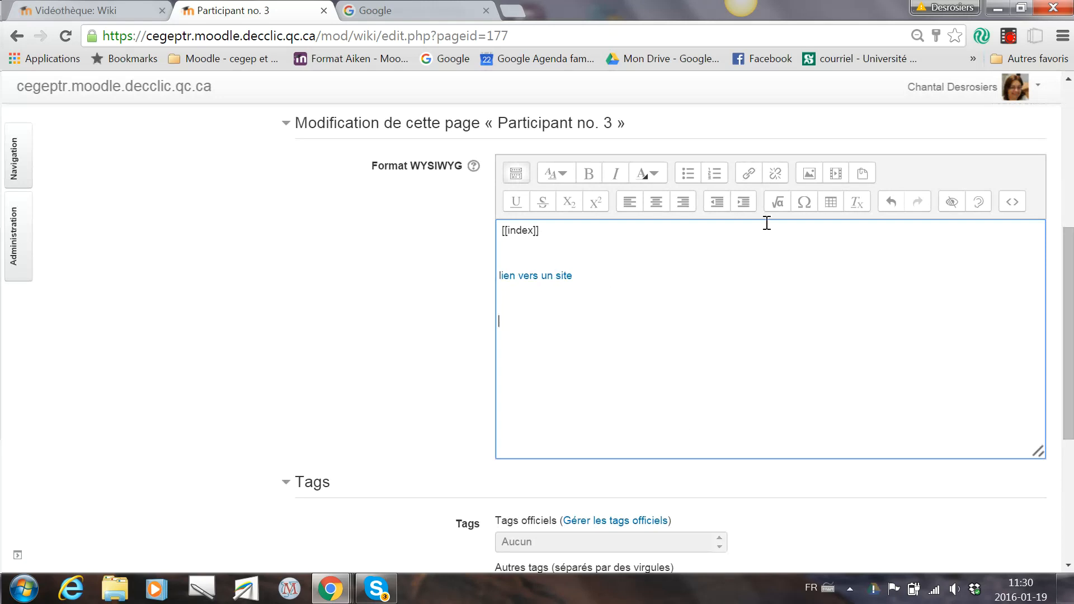
{"action": "left_click", "coordinate": [807, 175]}
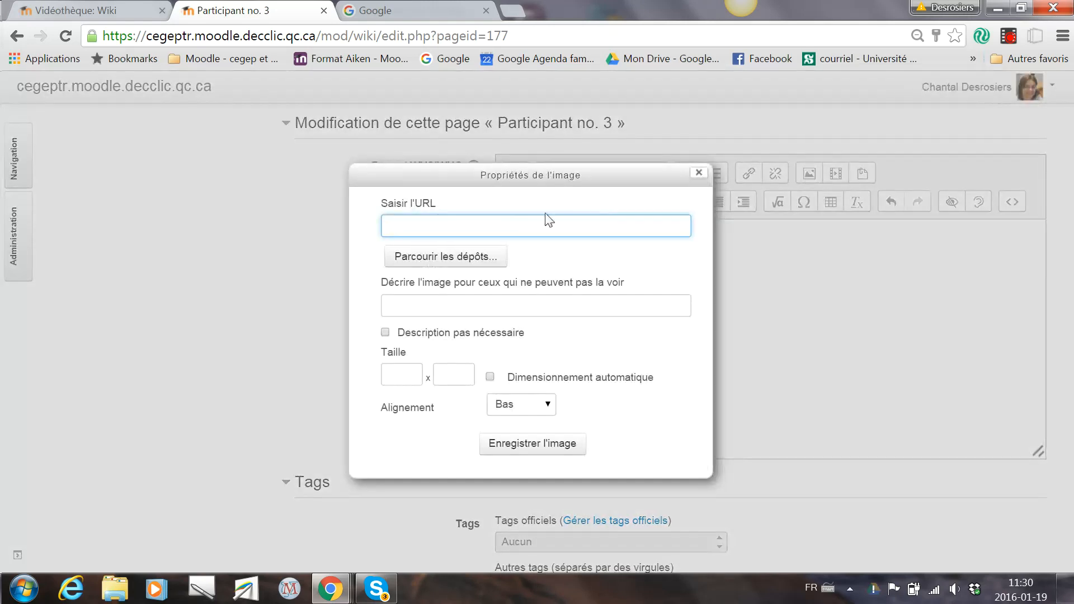
{"action": "left_click", "coordinate": [463, 258]}
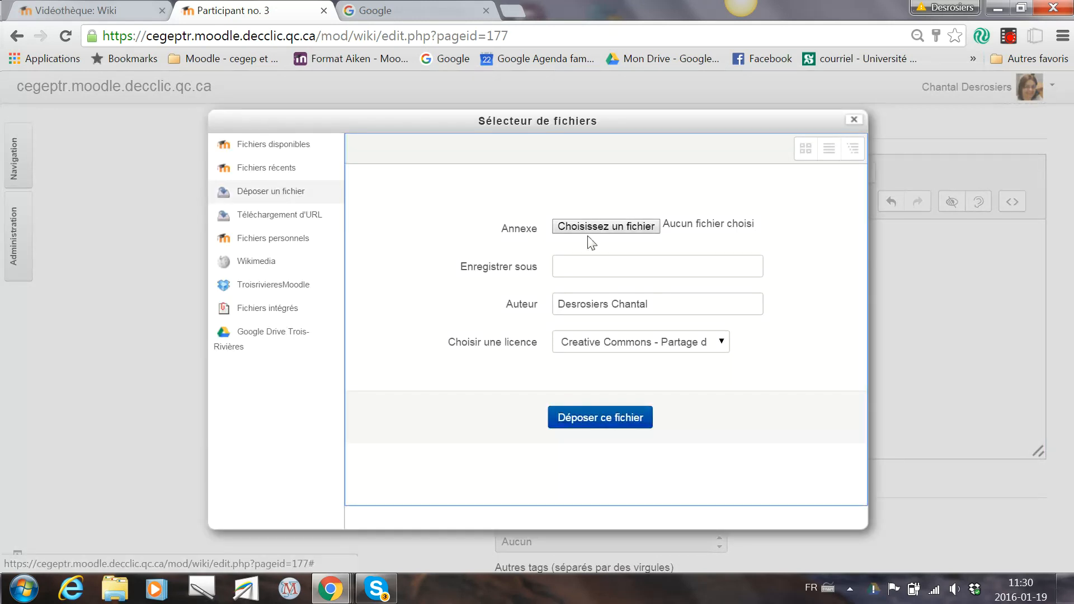
{"action": "left_click", "coordinate": [615, 230]}
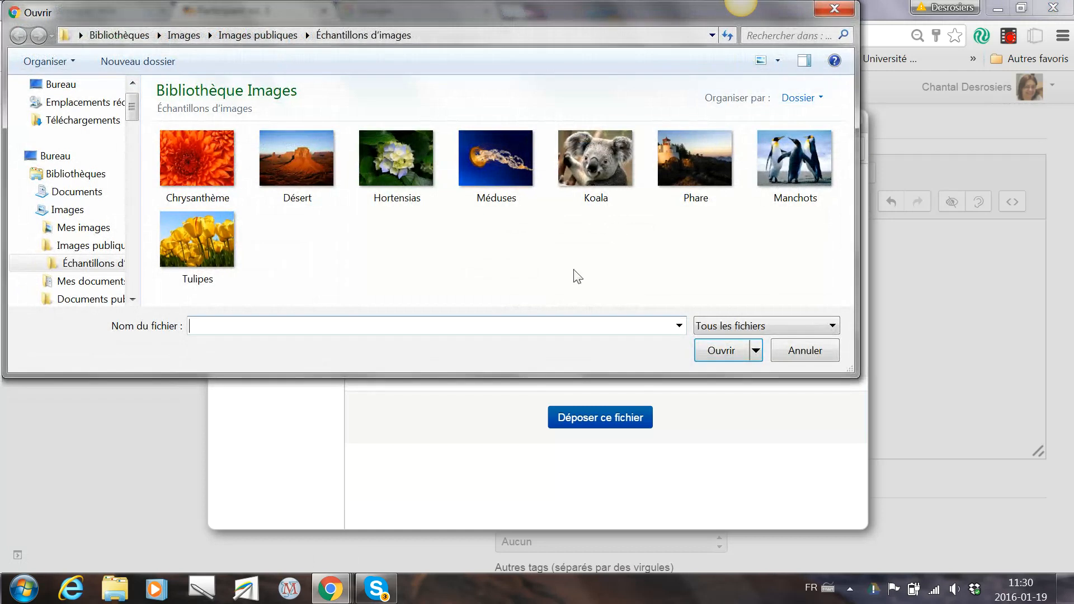
{"action": "left_click", "coordinate": [193, 234]}
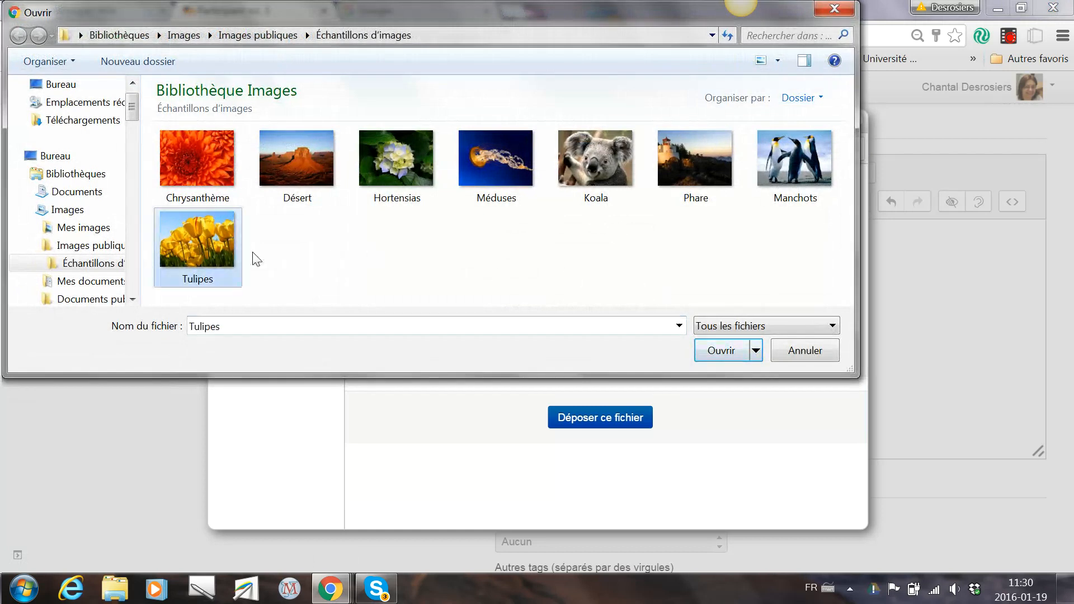
{"action": "left_click", "coordinate": [721, 350]}
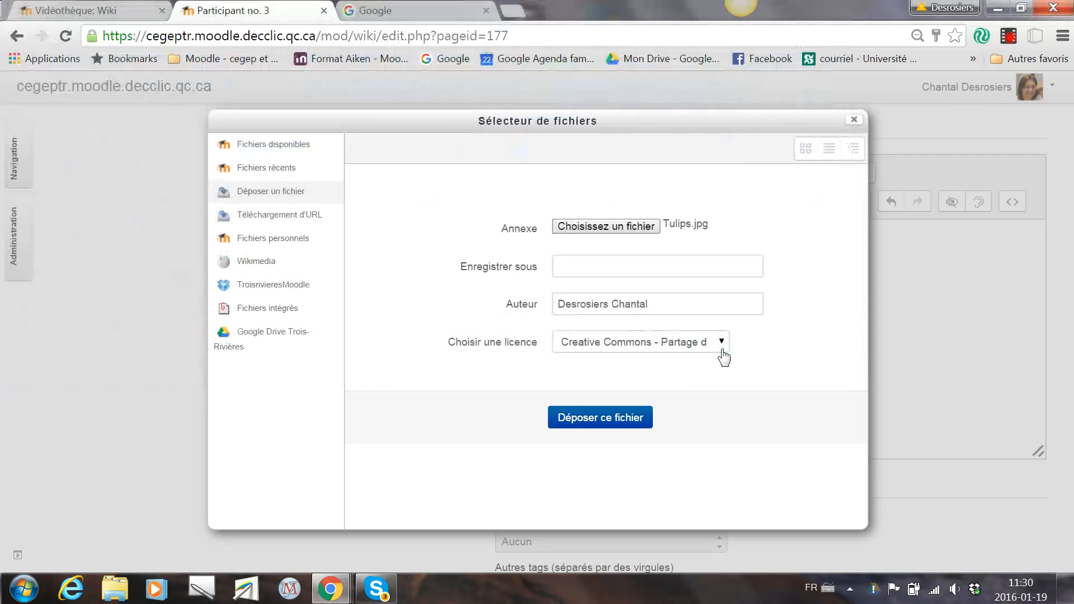
{"action": "left_click", "coordinate": [642, 270]}
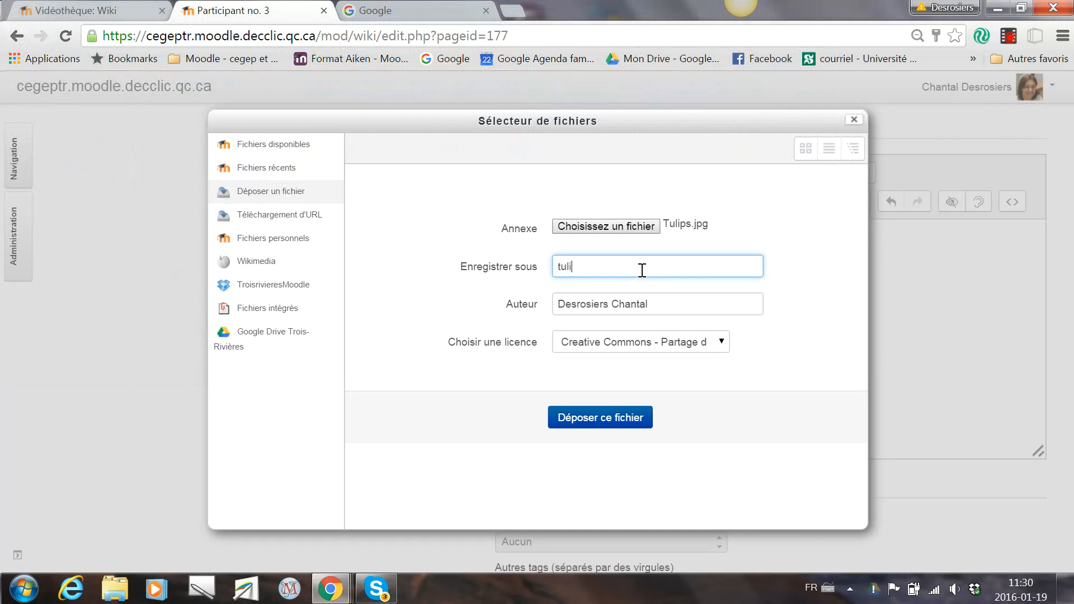
{"action": "left_click", "coordinate": [609, 417]}
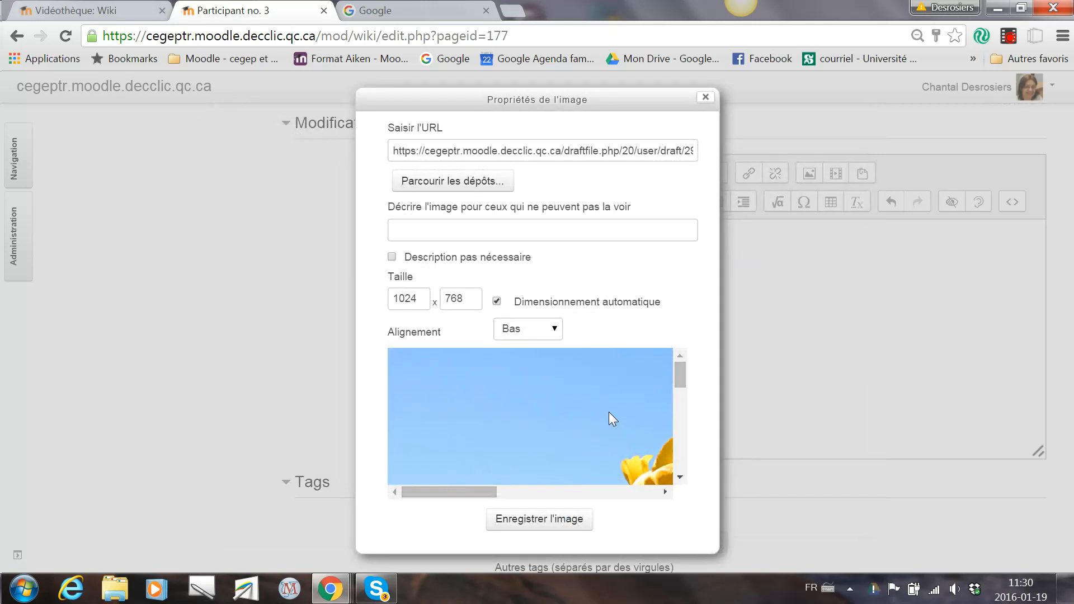
Describe the tulip image as "images microsoft libre de droits", set its width to 200 with automatic sizing, and insert it
{"action": "left_click", "coordinate": [454, 230]}
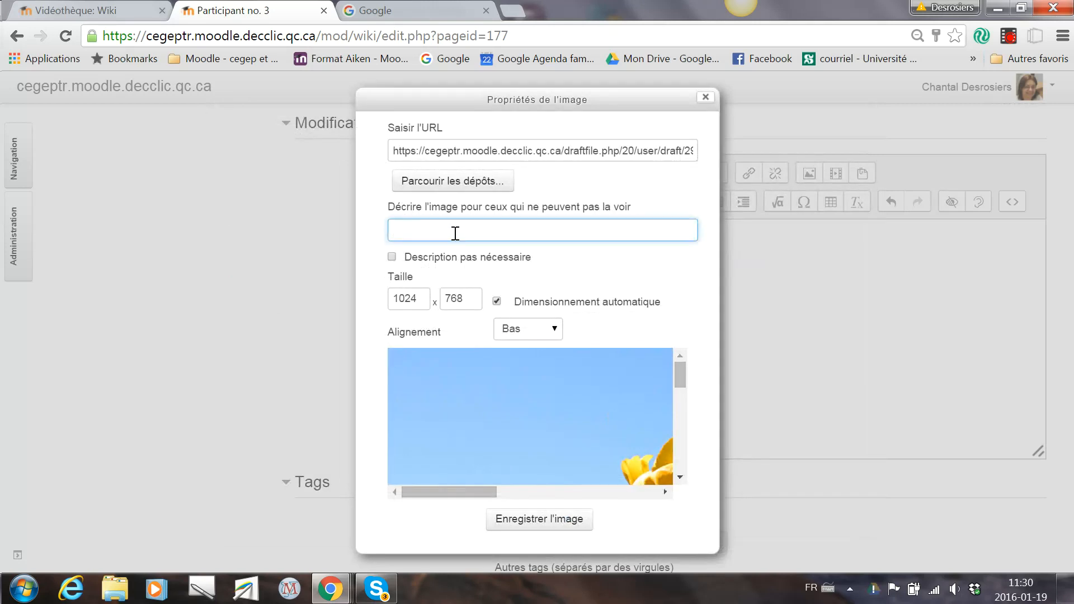
{"action": "type", "text": "images microsoft libre de droits"}
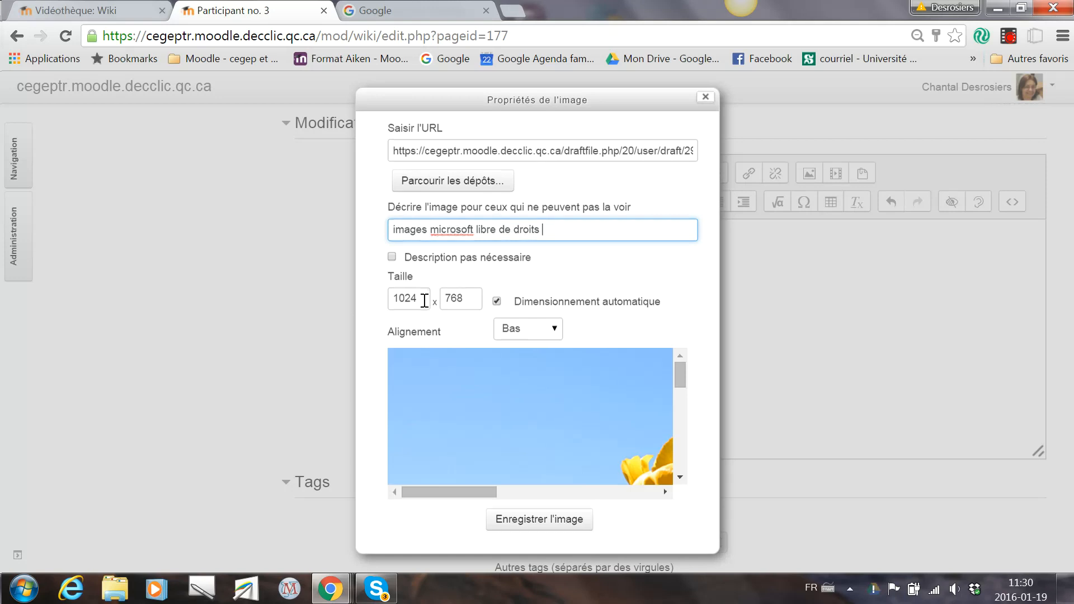
{"action": "left_click_drag", "start_coordinate": [423, 300], "coordinate": [343, 306]}
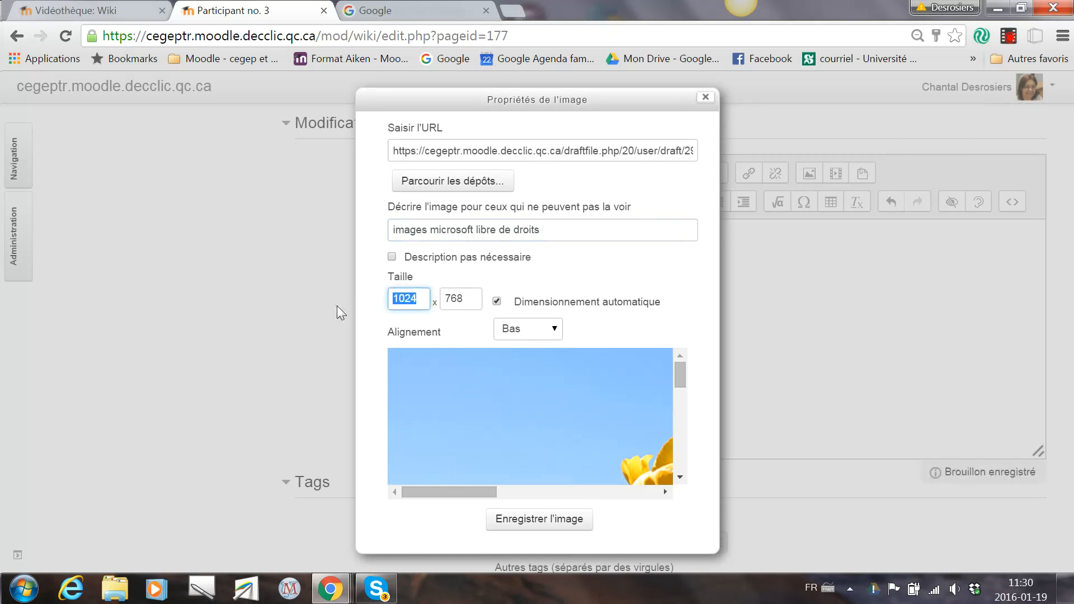
{"action": "type", "text": "200"}
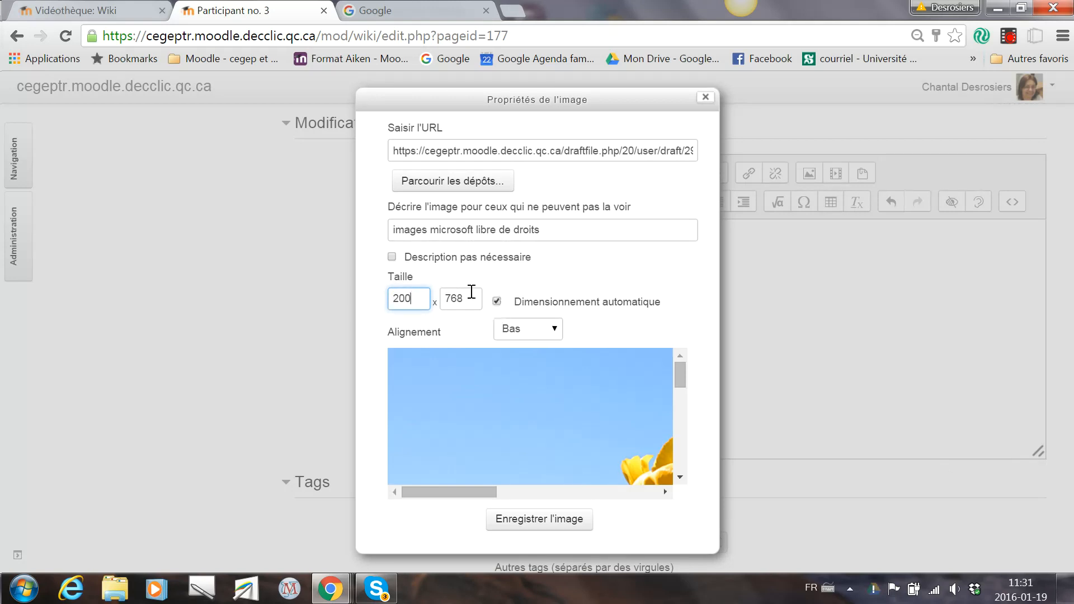
{"action": "key", "text": "Return"}
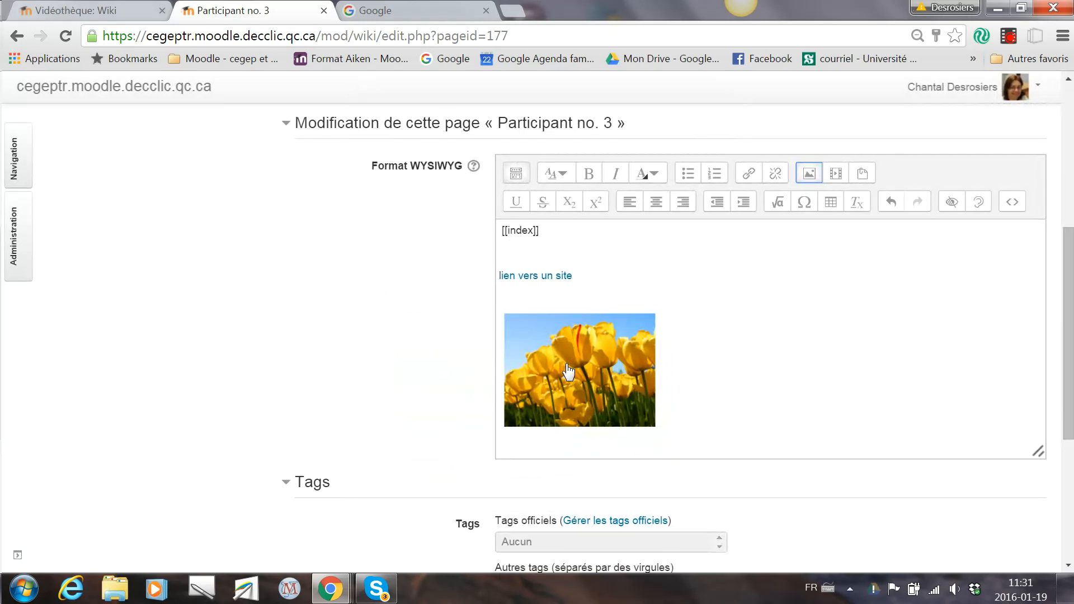
Add a line reading "texte texte" below the tulip image, leaving a blank line between them
{"action": "left_click", "coordinate": [703, 402]}
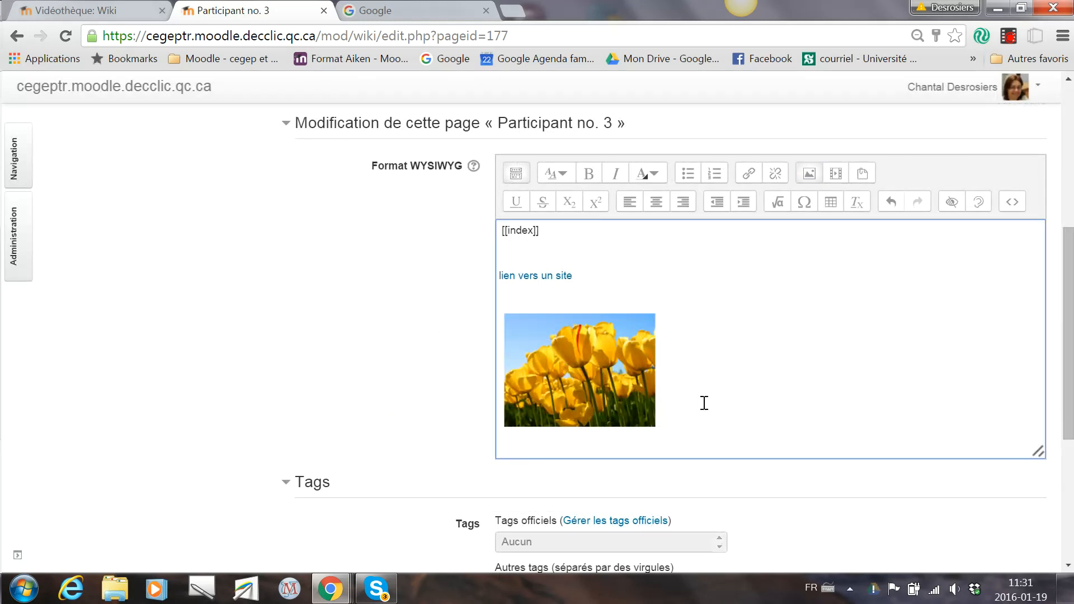
{"action": "key", "text": "Return"}
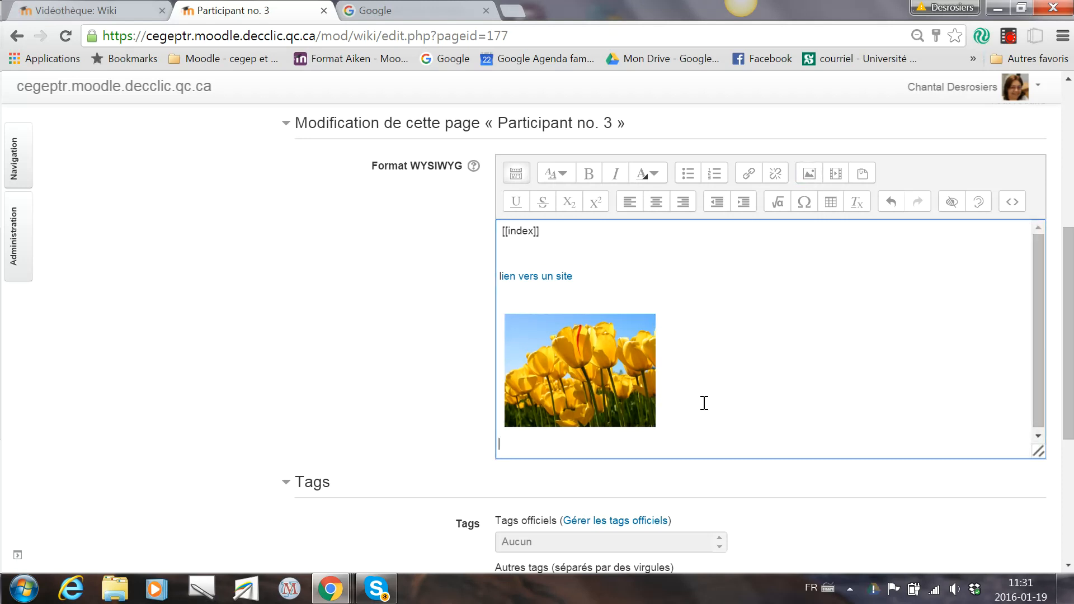
{"action": "key", "text": "Return"}
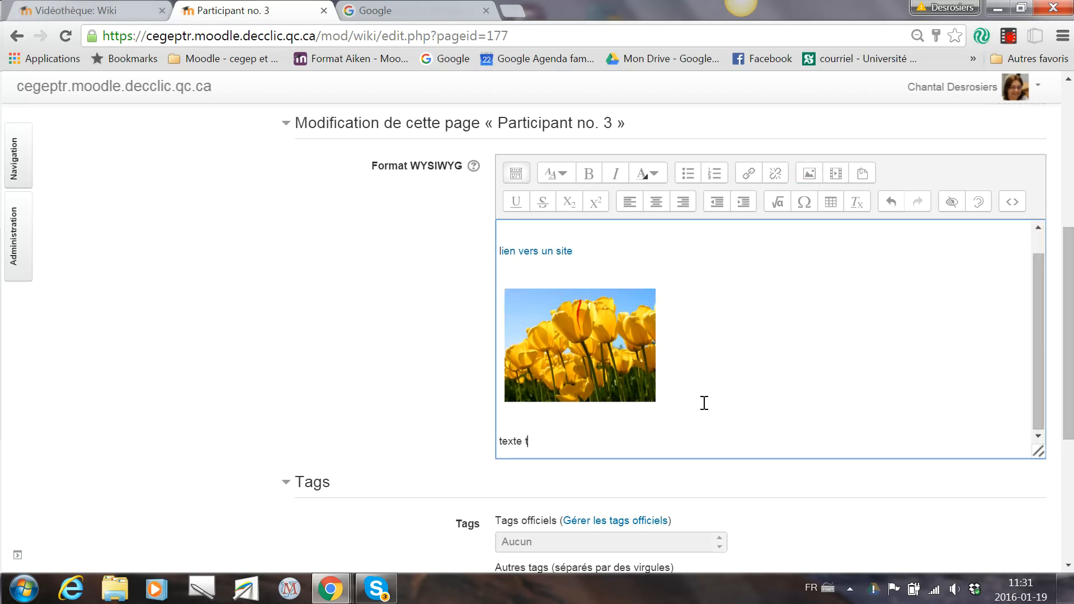
{"action": "key", "text": "Return"}
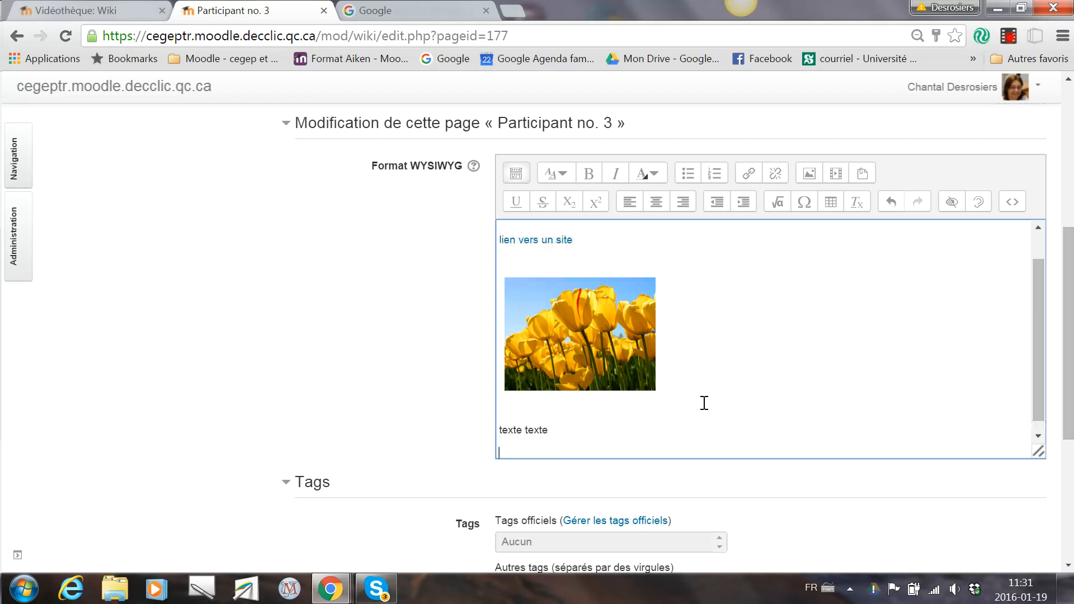
Copy the "texte texte" line and paste it repeatedly on new lines to fill the page with sample text
{"action": "left_click_drag", "start_coordinate": [596, 442], "coordinate": [478, 434]}
{"action": "key", "text": "ctrl+c"}
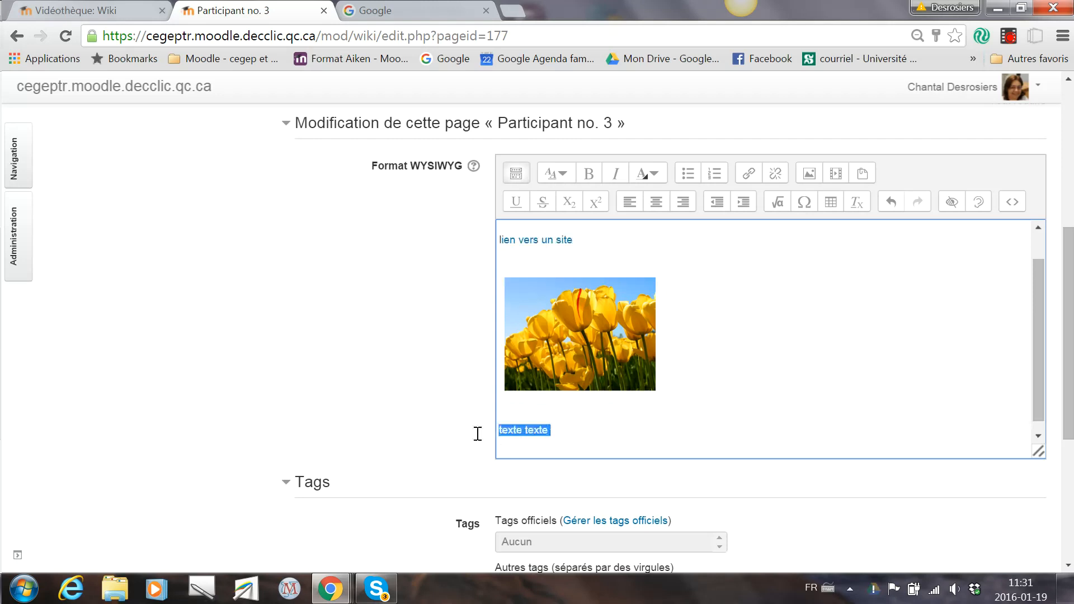
{"action": "left_click", "coordinate": [586, 438]}
{"action": "key", "text": "Return"}
{"action": "key", "text": "ctrl+v"}
{"action": "key", "text": "ctrl+v"}
{"action": "key", "text": "Return"}
{"action": "key", "text": "ctrl+v"}
{"action": "key", "text": "Return"}
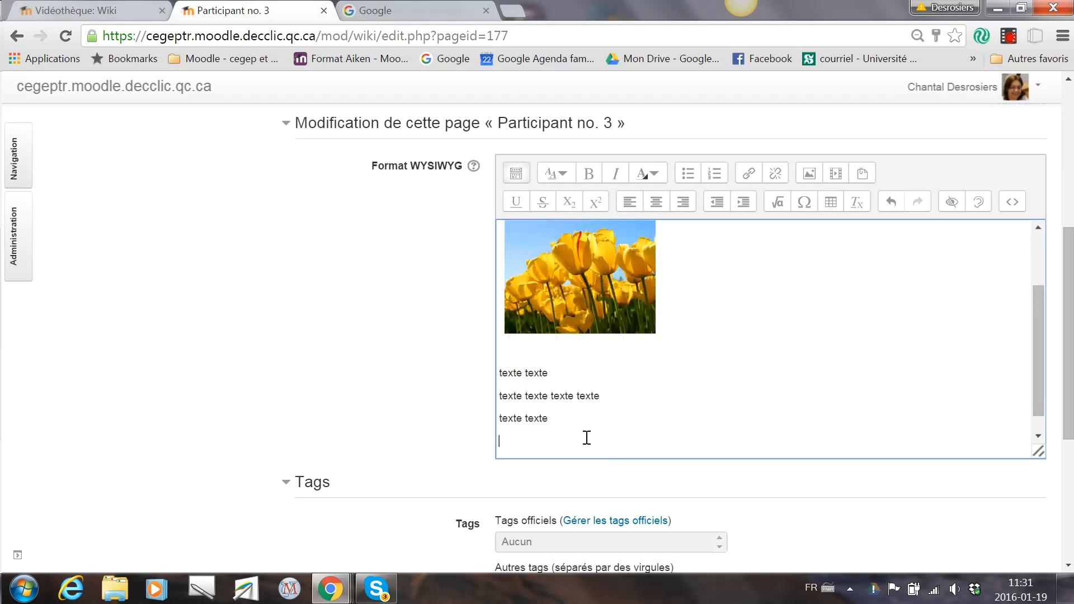
{"action": "key", "text": "ctrl+v"}
{"action": "key", "text": "Return"}
{"action": "key", "text": "ctrl+v"}
{"action": "key", "text": "Return"}
{"action": "type", "text": "v"}
{"action": "key", "text": "Return"}
{"action": "key", "text": "ctrl+v"}
{"action": "key", "text": "Return"}
{"action": "key", "text": "ctrl+v"}
{"action": "key", "text": "Return"}
{"action": "key", "text": "Return"}
{"action": "key", "text": "ctrl+v"}
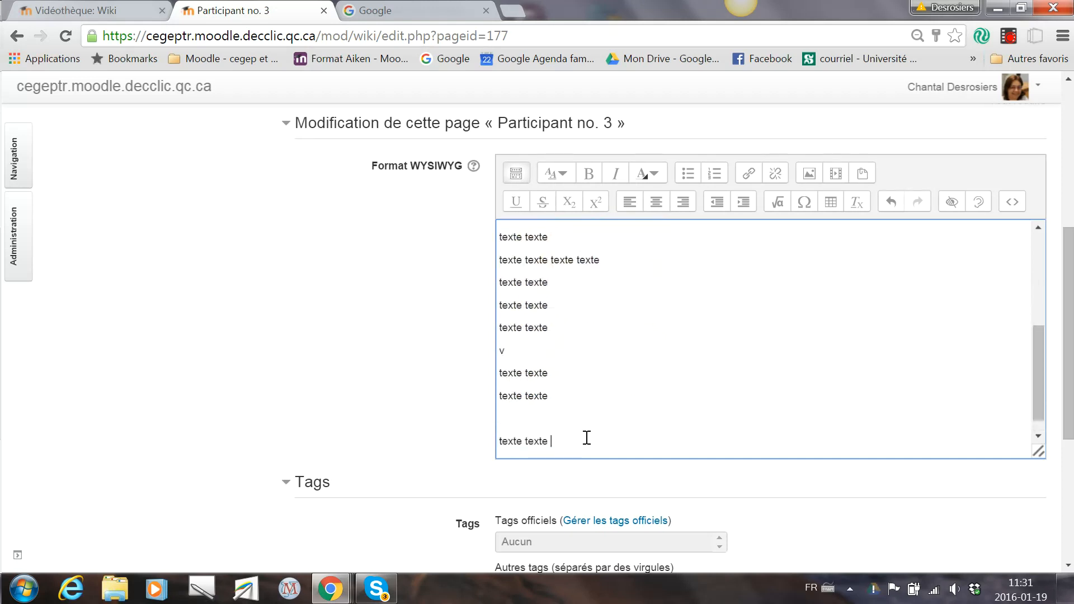
{"action": "key", "text": "ctrl+v"}
{"action": "key", "text": "Return"}
Save the Participant no. 3 page without tags and review its links, image and sample text
{"action": "scroll", "coordinate": [690, 407], "scroll_direction": "down", "scroll_amount": 5}
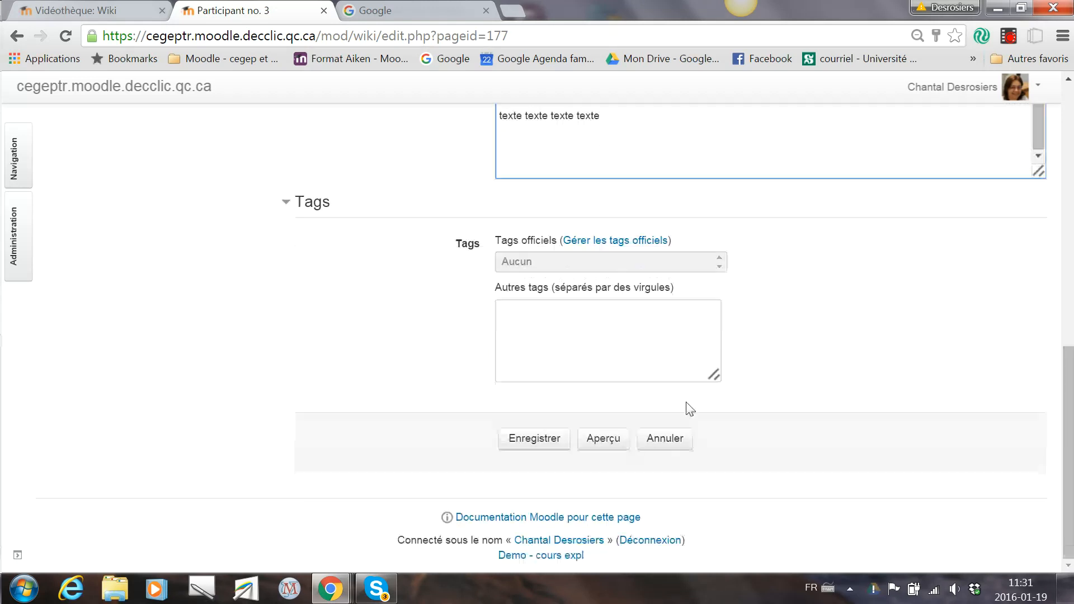
{"action": "left_click", "coordinate": [548, 444]}
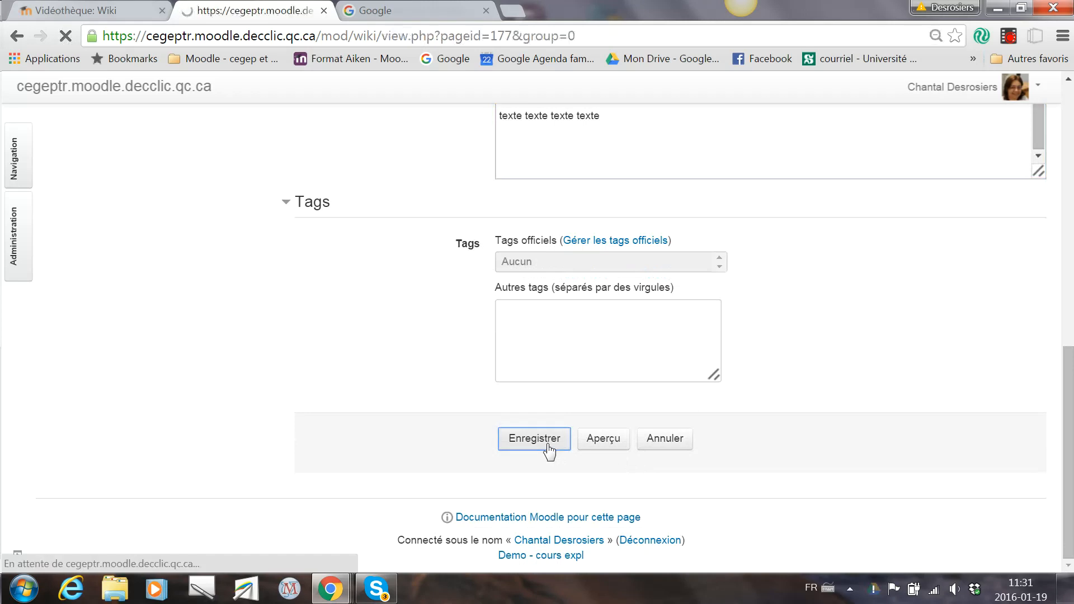
{"action": "scroll", "coordinate": [551, 436], "scroll_direction": "down", "scroll_amount": 8}
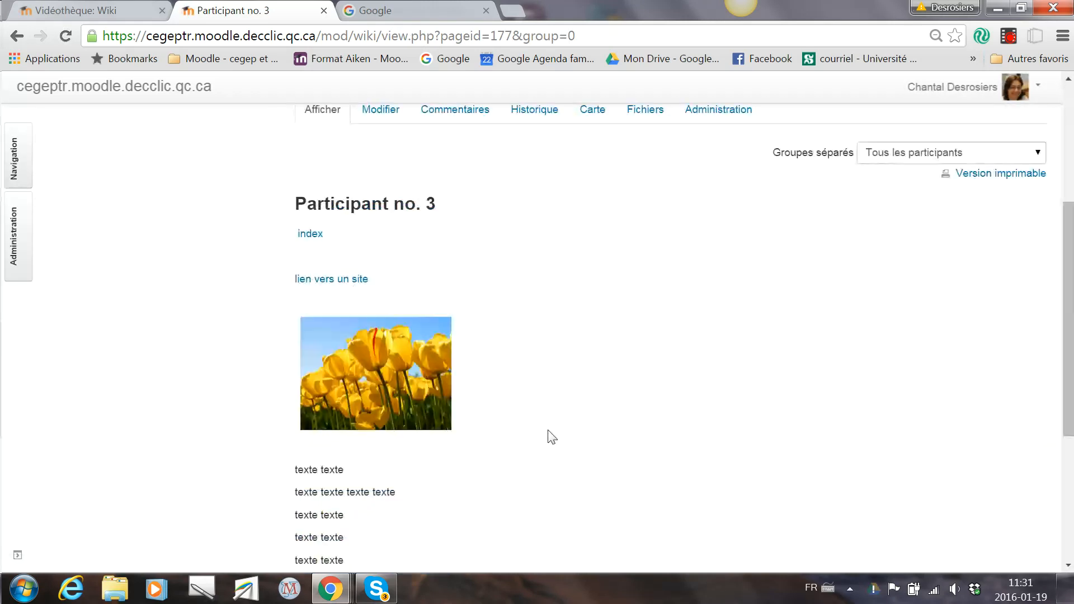
{"action": "scroll", "coordinate": [551, 437], "scroll_direction": "up", "scroll_amount": 5}
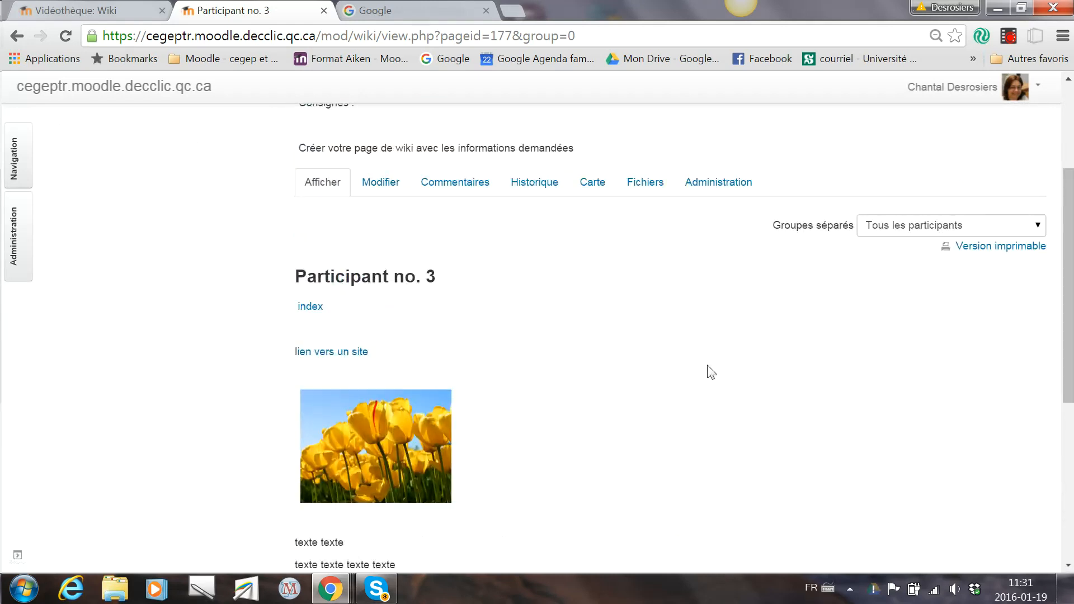
{"action": "scroll", "coordinate": [708, 370], "scroll_direction": "down", "scroll_amount": 5}
{"action": "scroll", "coordinate": [693, 361], "scroll_direction": "up", "scroll_amount": 7}
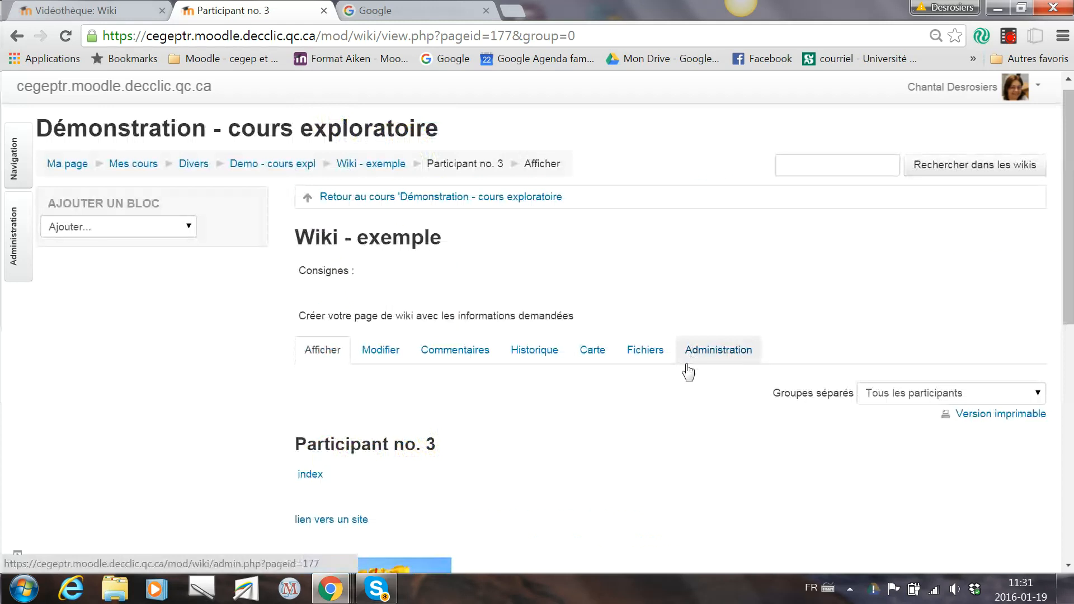
{"action": "left_click", "coordinate": [1008, 37]}
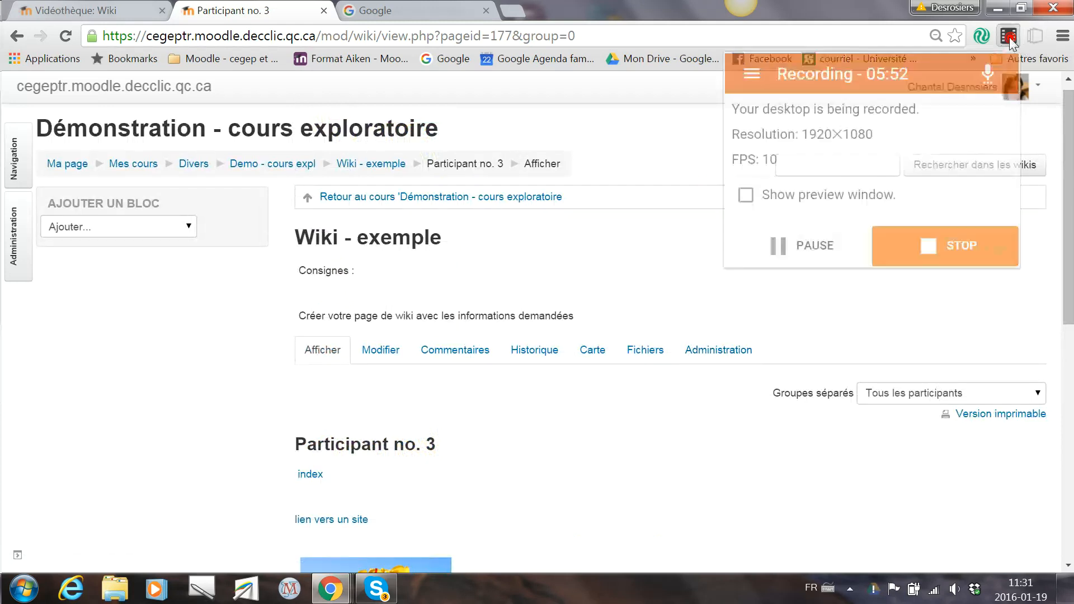